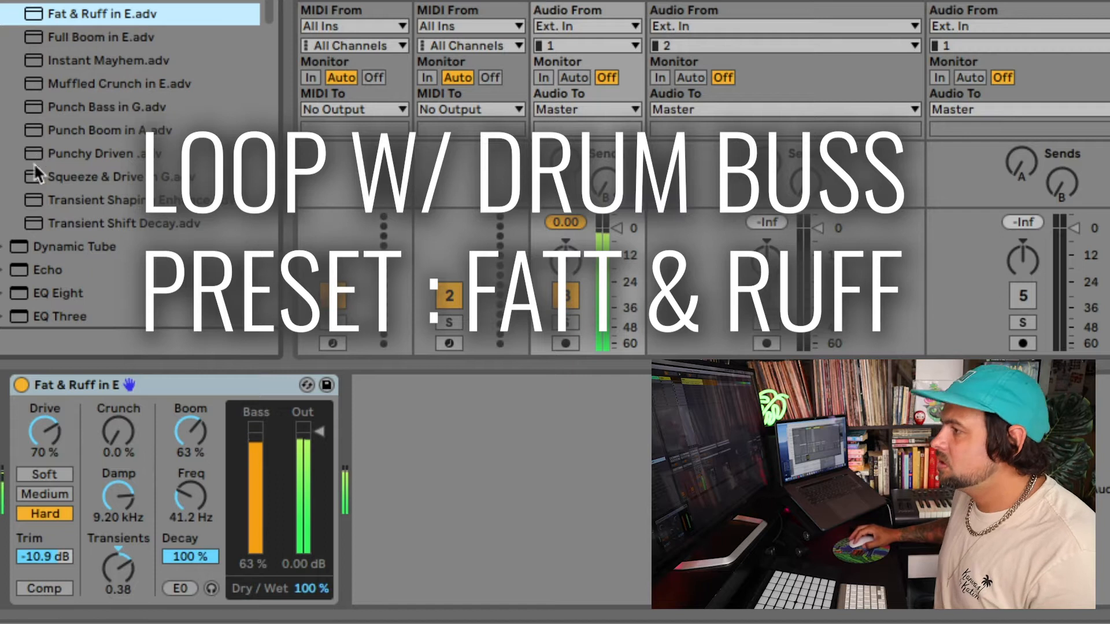
Step: Select the Transient Shift Decay preset and collapse the Drum Buss preset folder
click(31, 222)
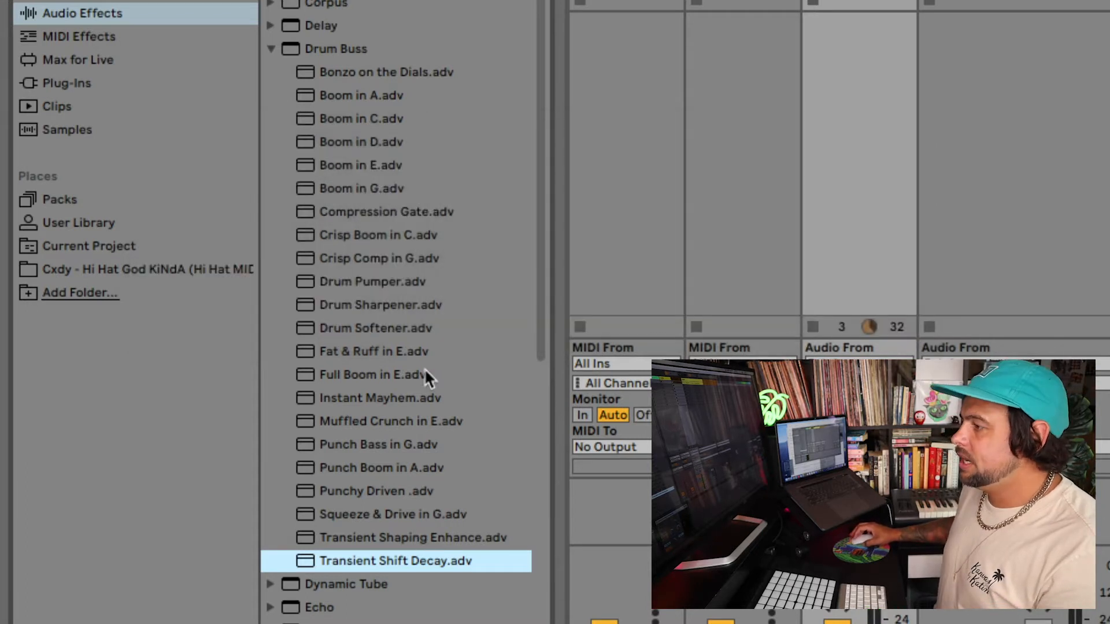
click(269, 50)
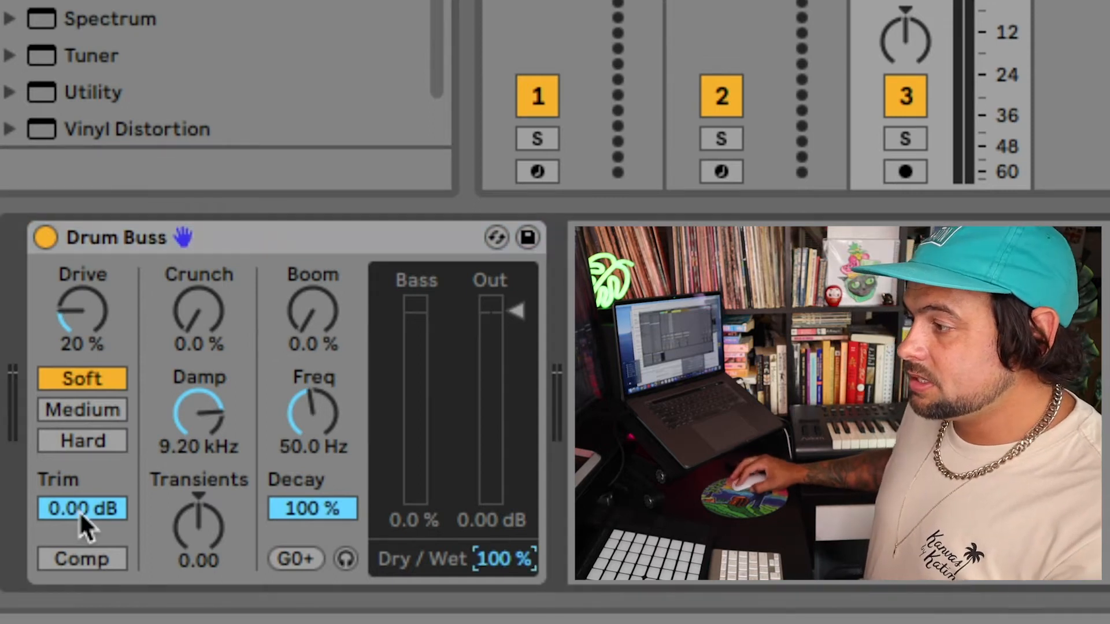
Step: Try the Trim control at 0.00 dB and switch the Comp option on and off repeatedly
drag(78, 511, 81, 509)
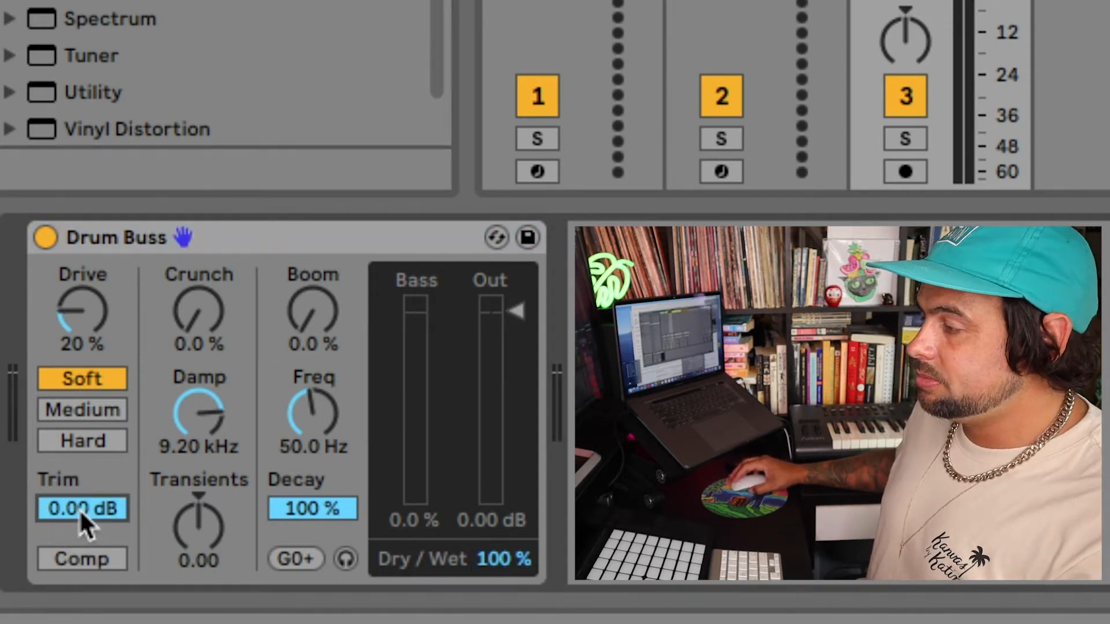
click(79, 509)
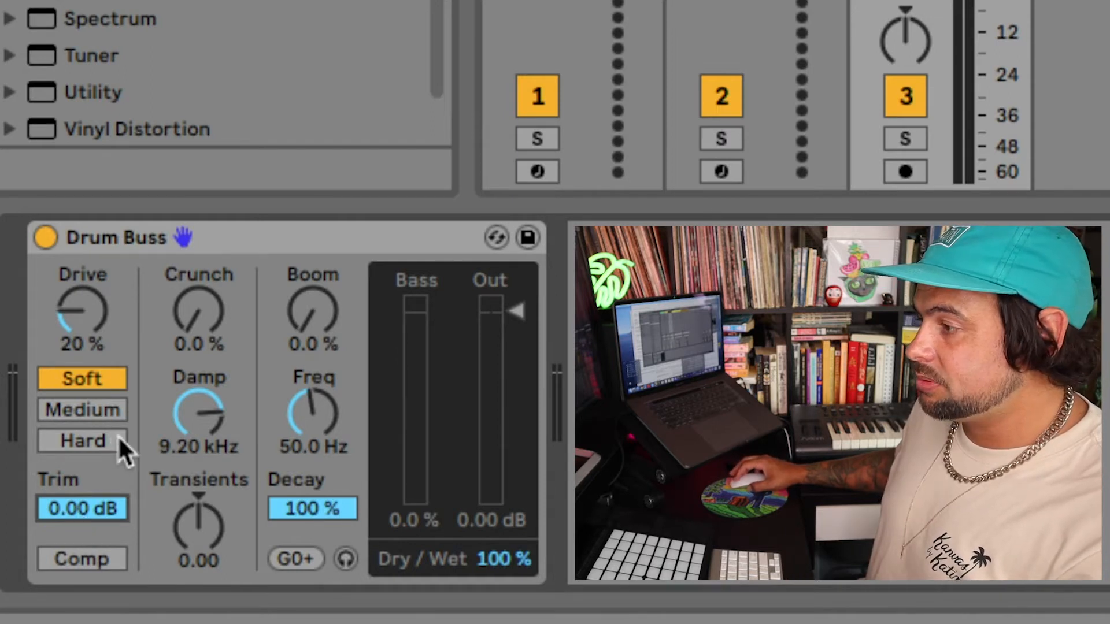
click(81, 558)
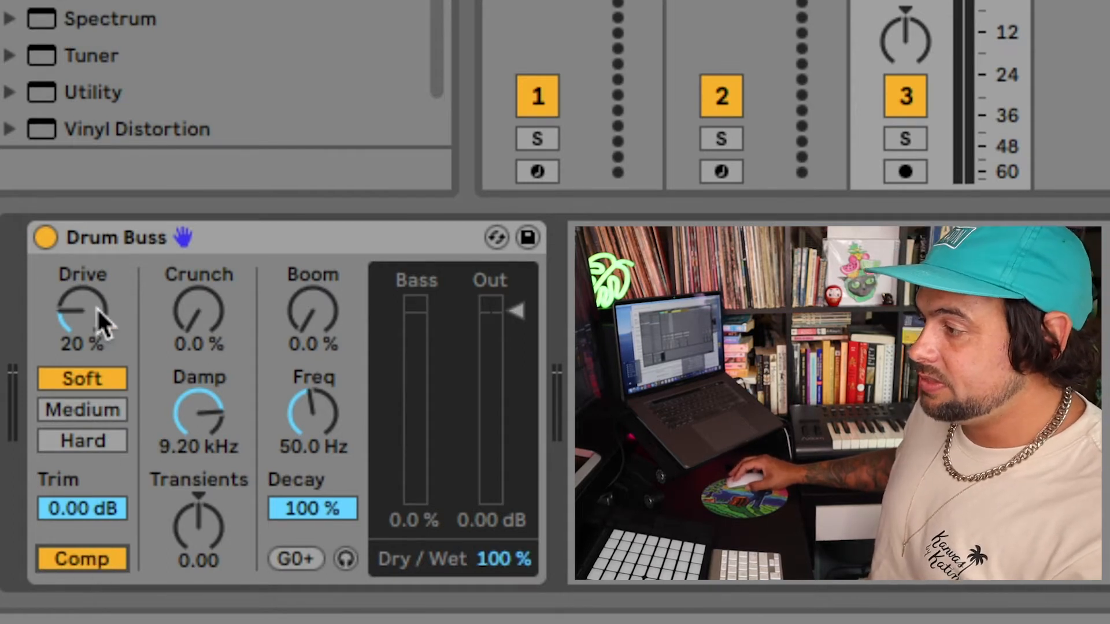
click(93, 558)
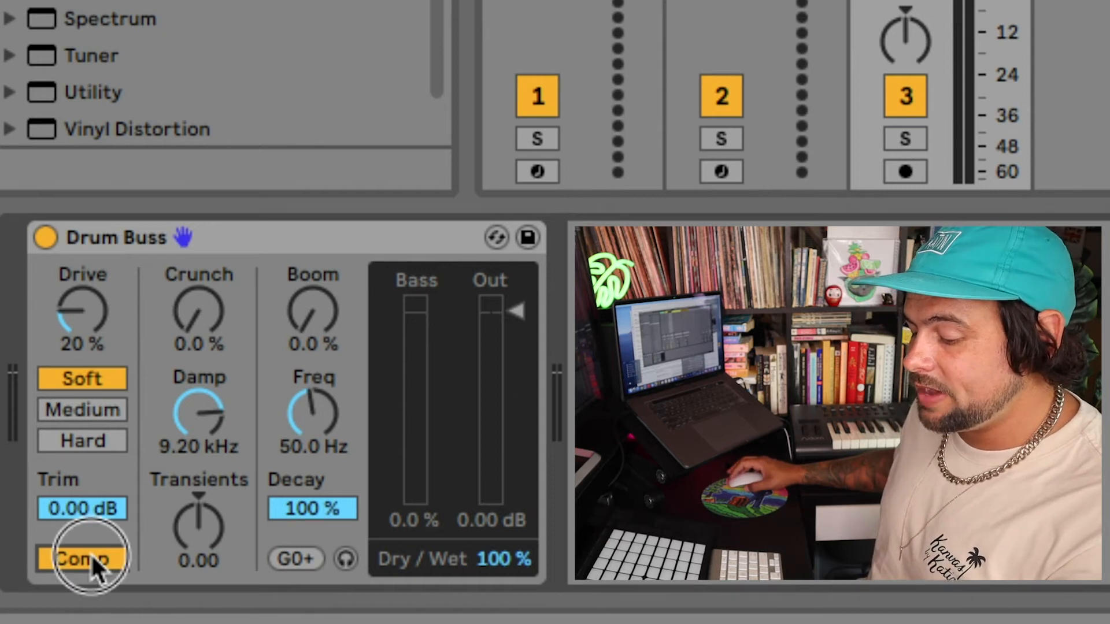
click(92, 558)
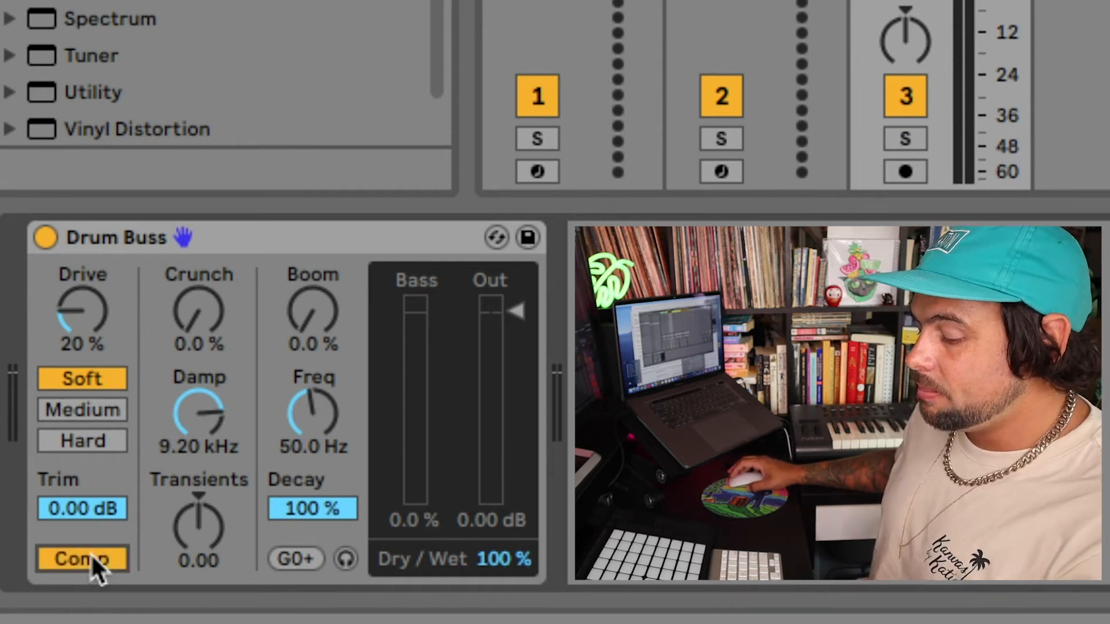
click(92, 559)
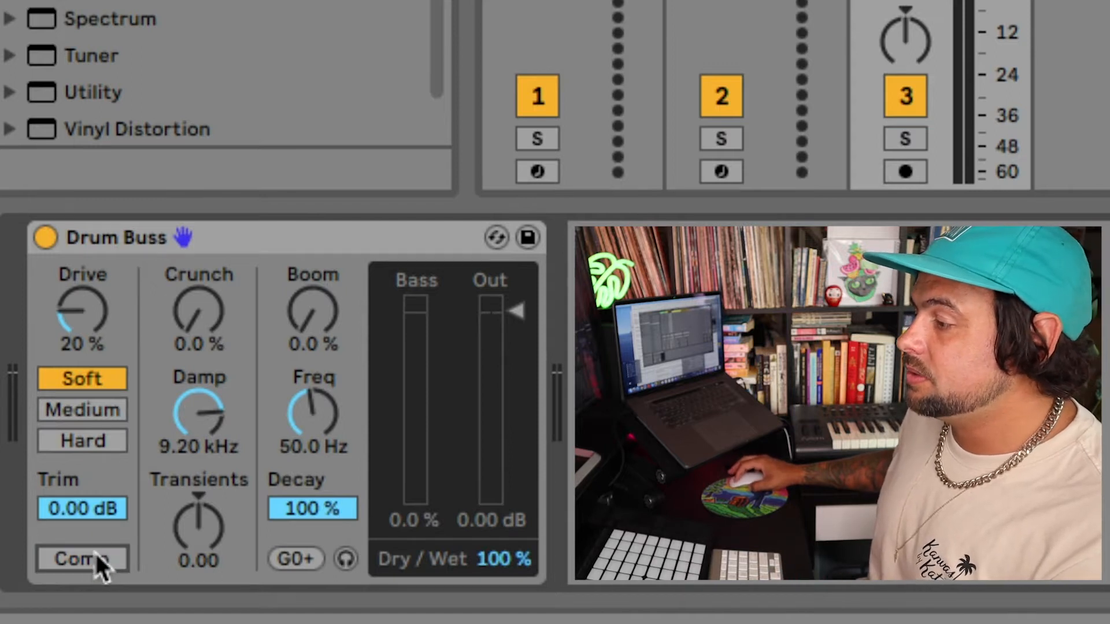
click(96, 556)
click(96, 556)
click(96, 557)
click(96, 557)
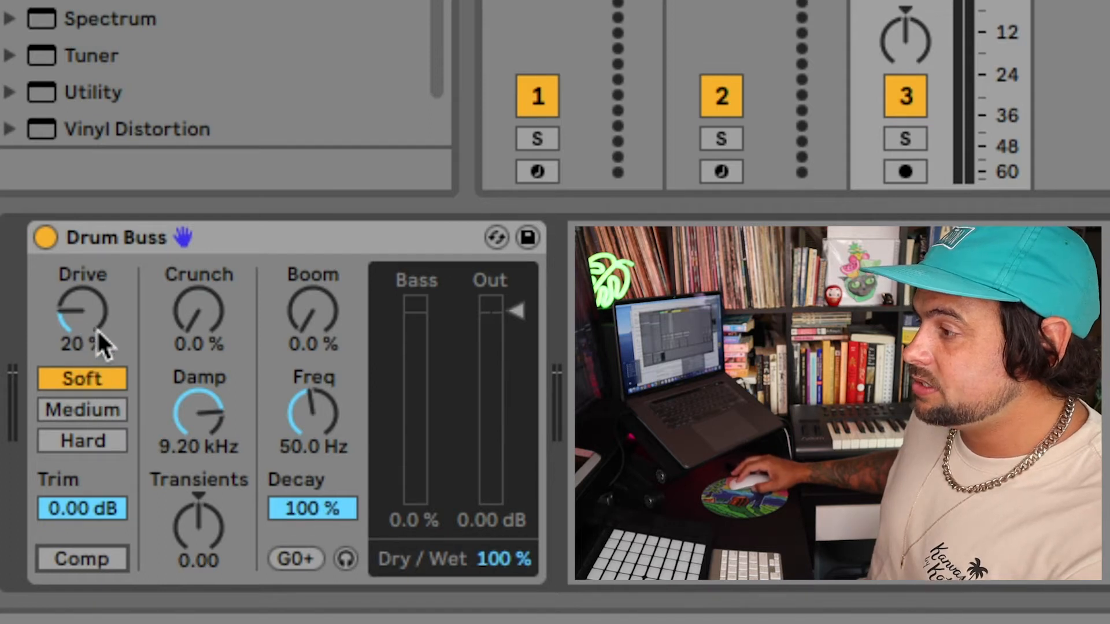
Step: Try Drive at 37% with Medium distortion, enable Comp, and switch the distortion type to Hard
drag(81, 315, 79, 310)
click(82, 410)
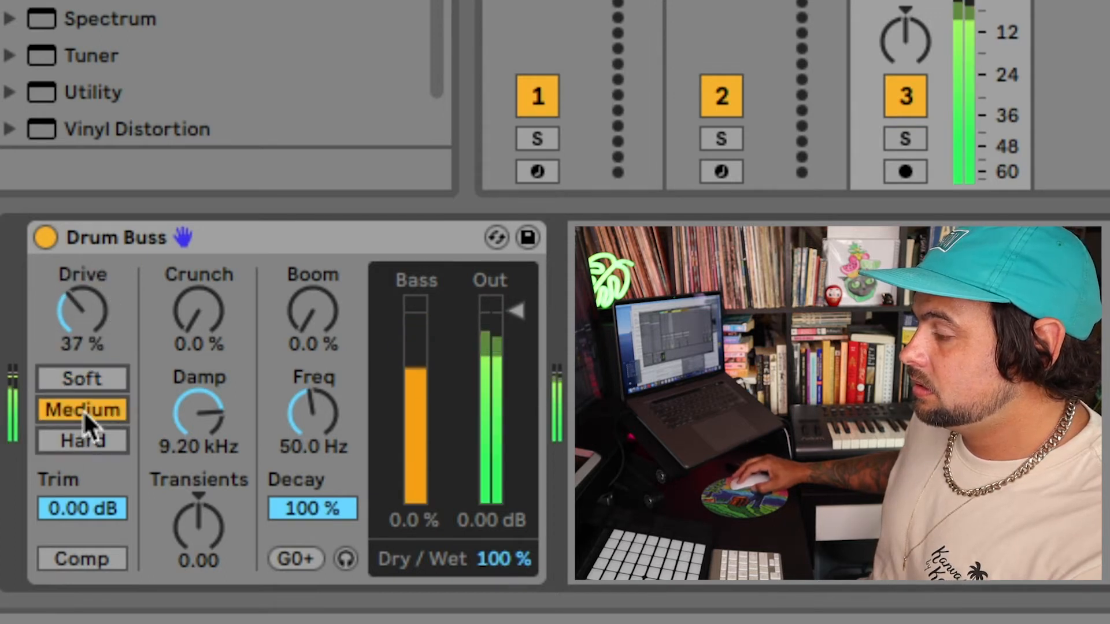
click(88, 558)
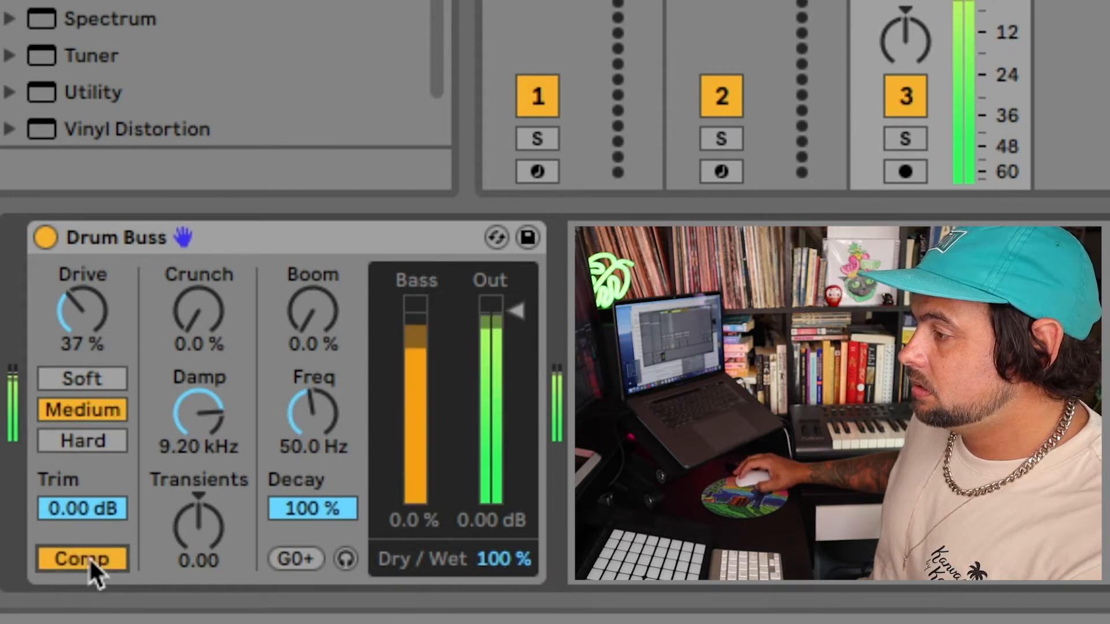
click(87, 439)
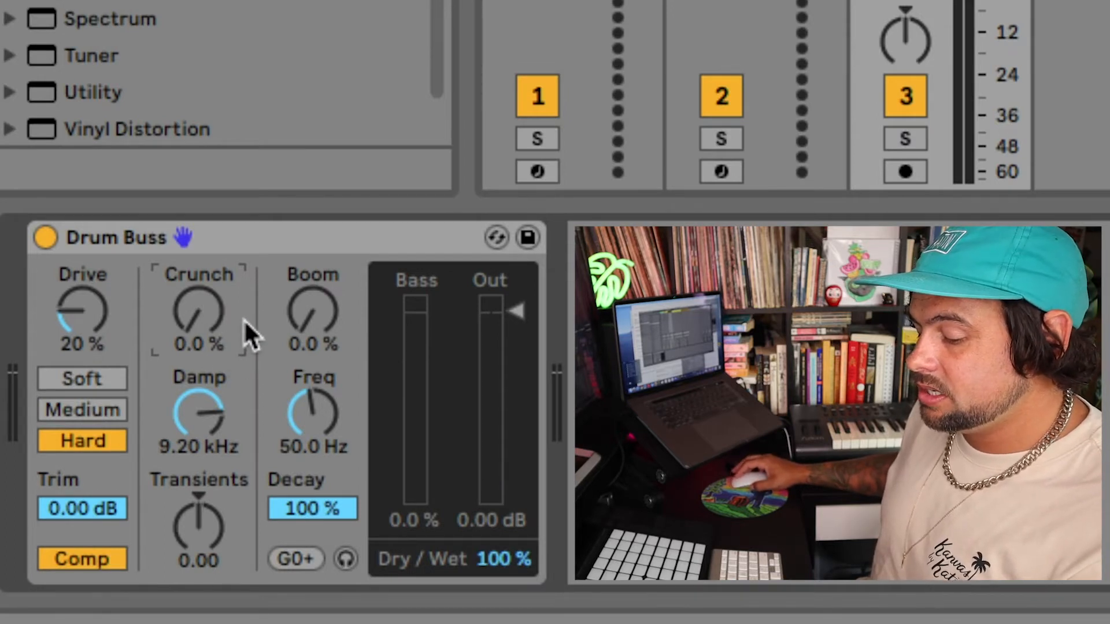
Step: Start playback and set Crunch to 0.8% and Damp to 4.63 kHz
drag(203, 318, 204, 317)
key(space)
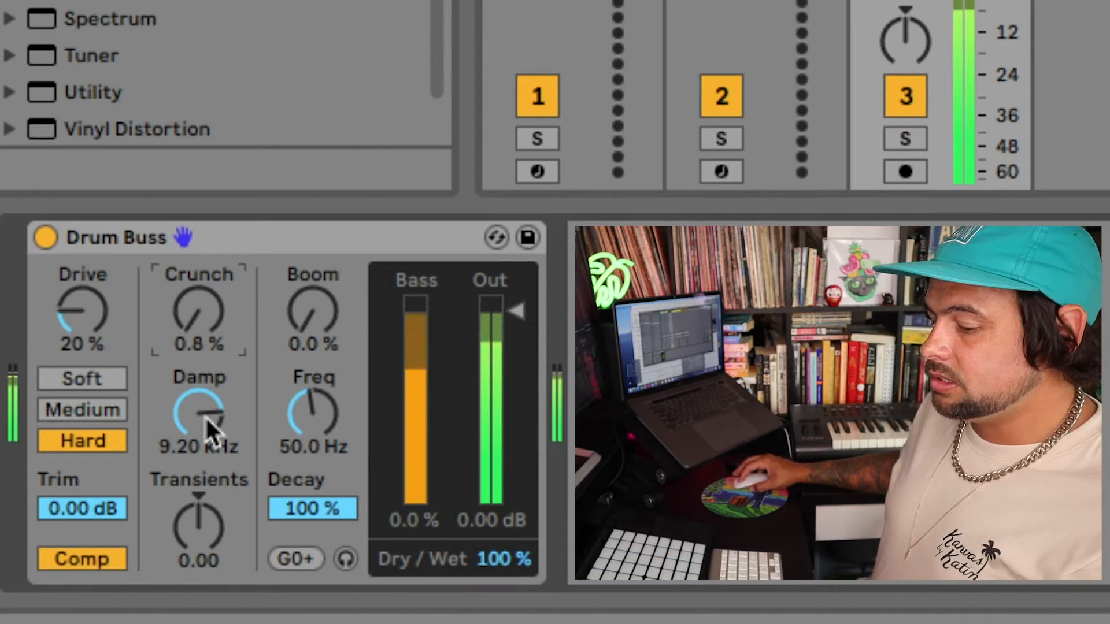
drag(206, 415, 197, 412)
Step: Try positive and negative Transients amounts and set Transients to -0.30
drag(197, 551, 193, 541)
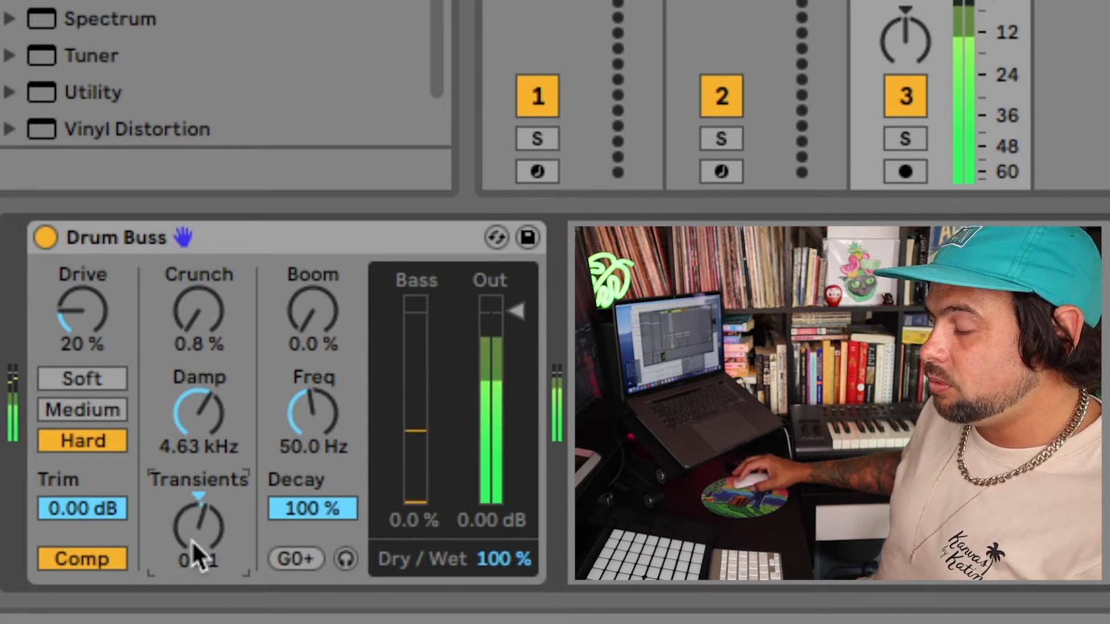
drag(193, 542, 193, 539)
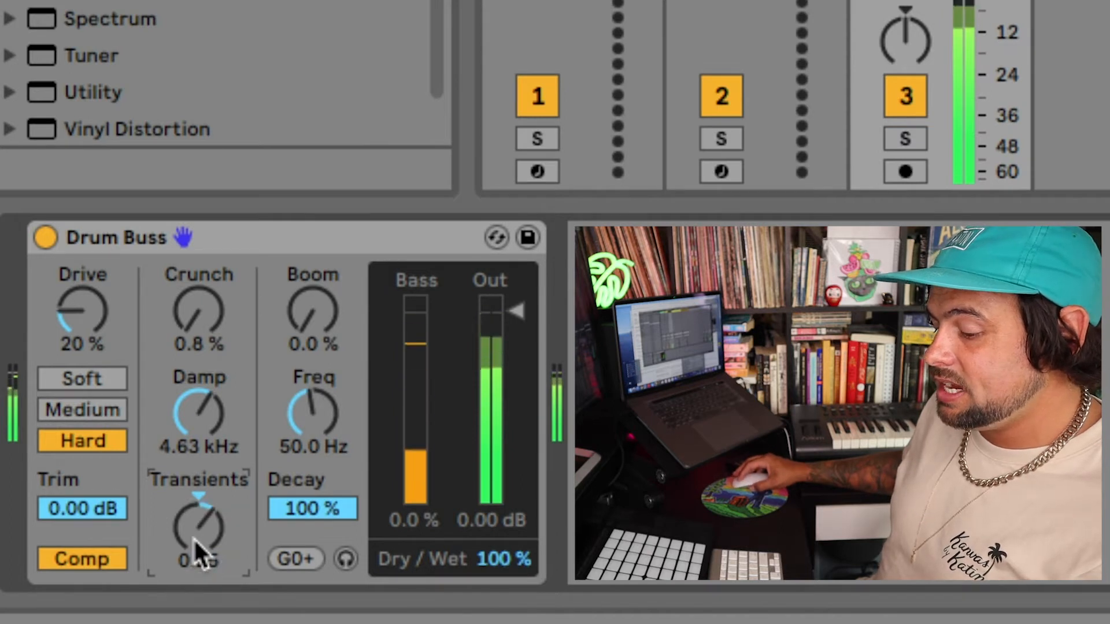
click(194, 537)
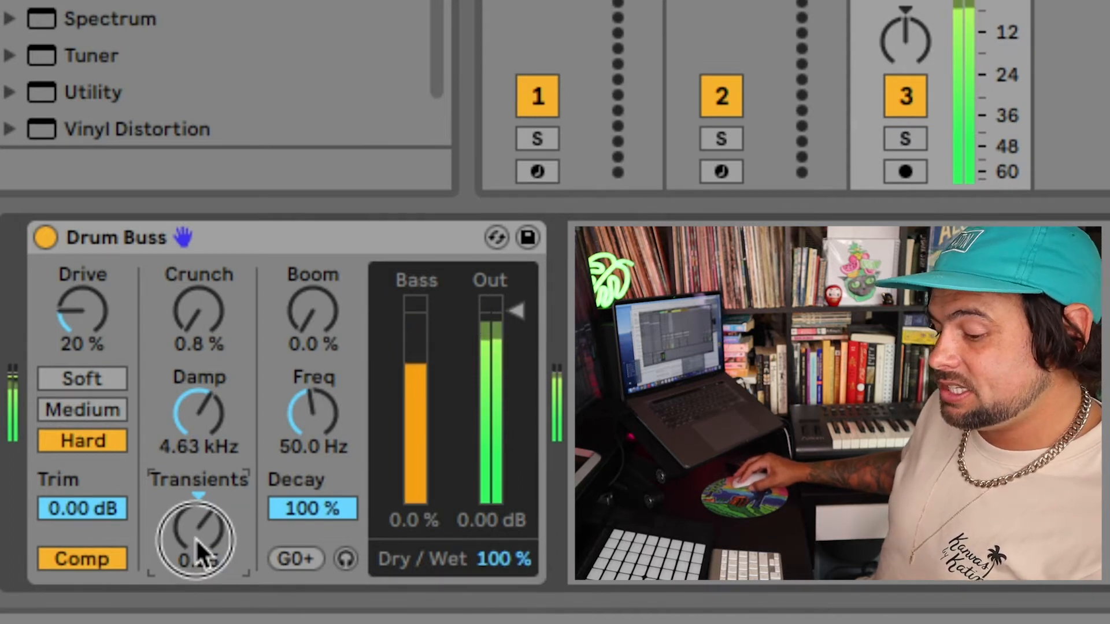
drag(195, 538, 189, 538)
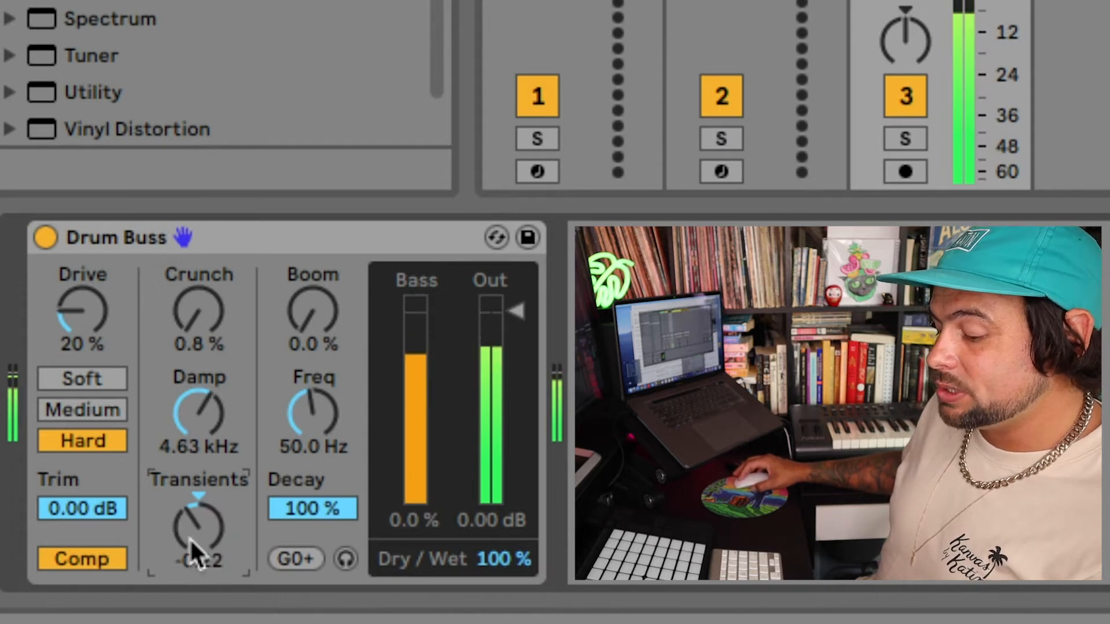
drag(196, 533, 197, 532)
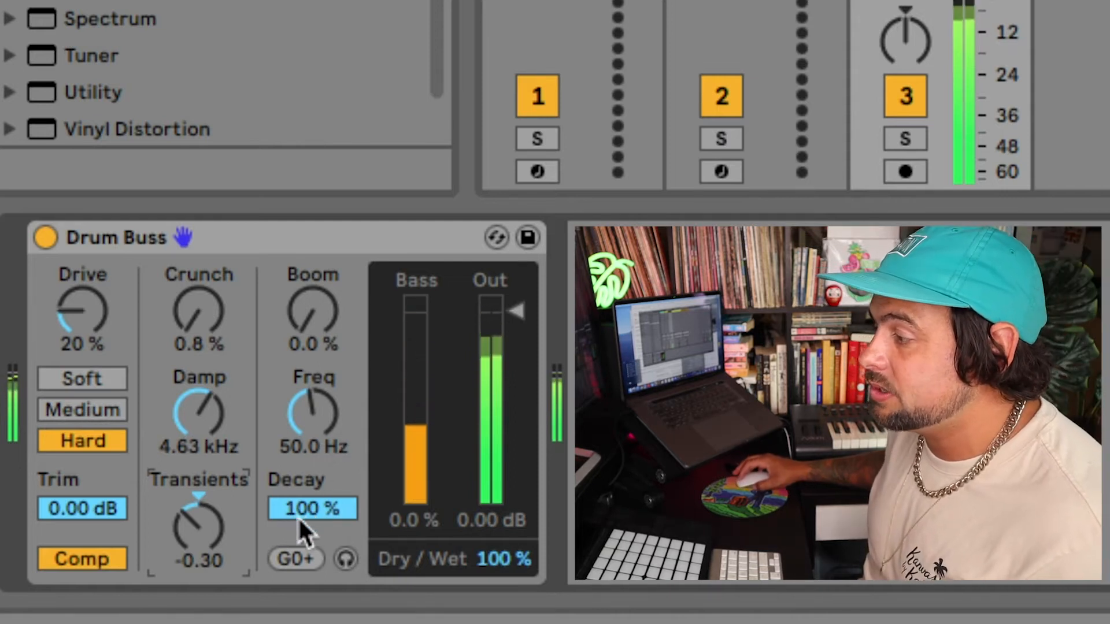
Step: Set Boom to 24% and its frequency to 48.0 Hz, with Decay at 100%
drag(318, 322, 302, 315)
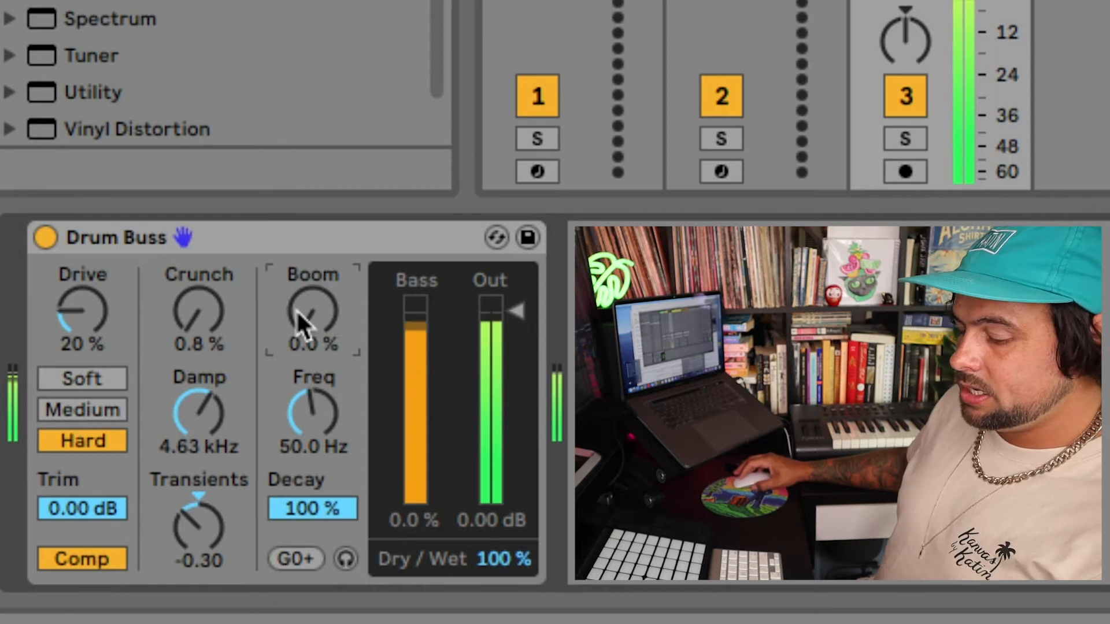
drag(307, 320, 414, 297)
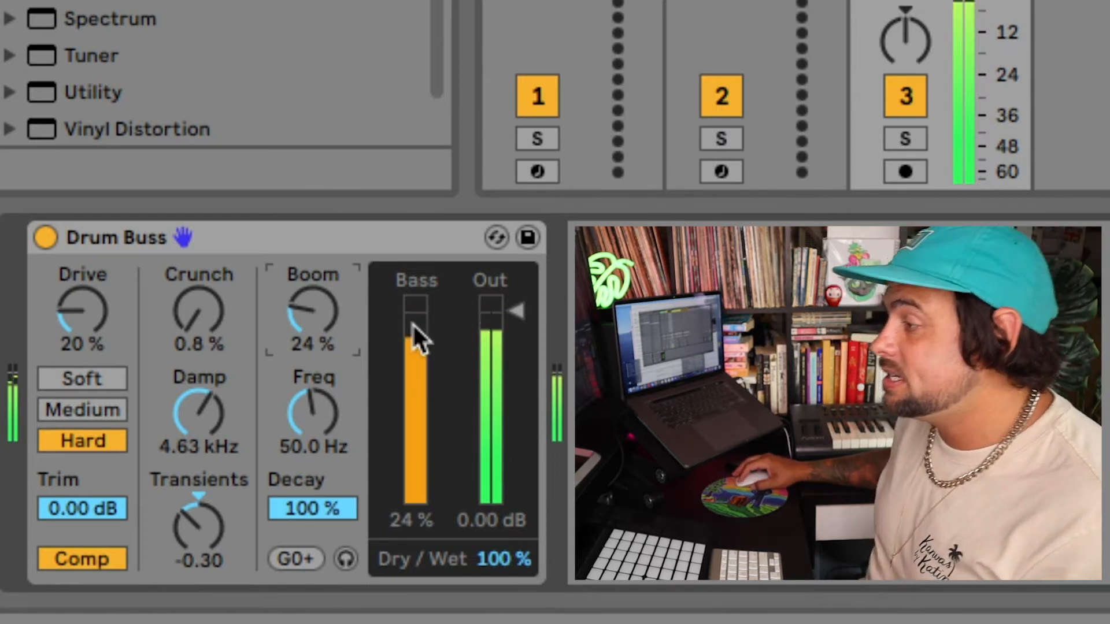
click(302, 409)
drag(299, 411, 315, 509)
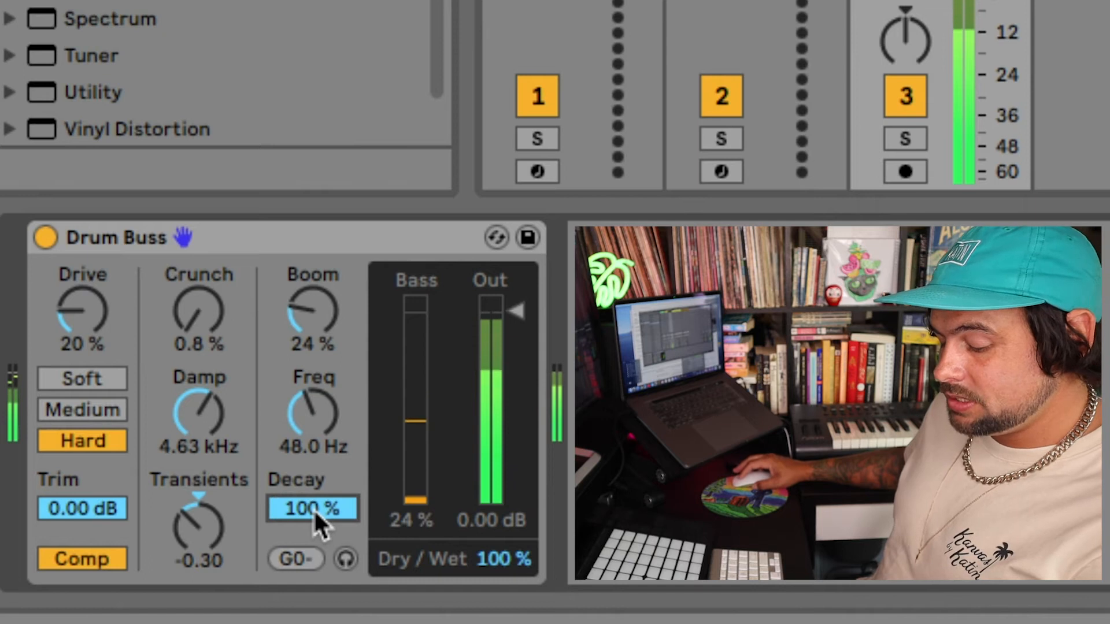
click(303, 505)
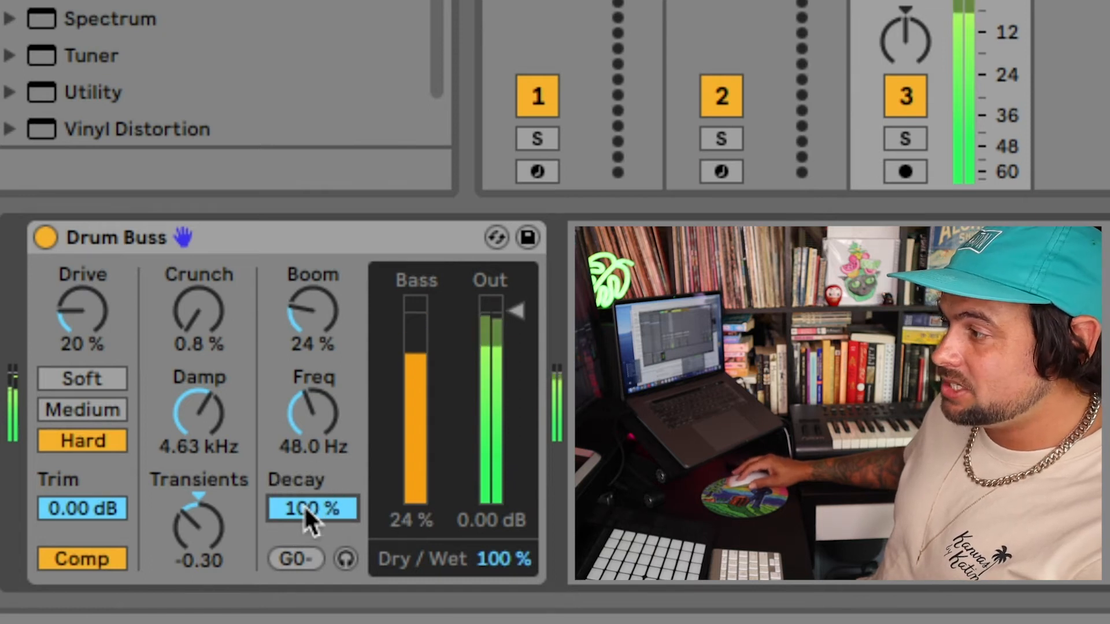
Step: Lower Boom to 0% for comparison and raise it to 40%, keeping Decay at 100%
drag(305, 314, 305, 359)
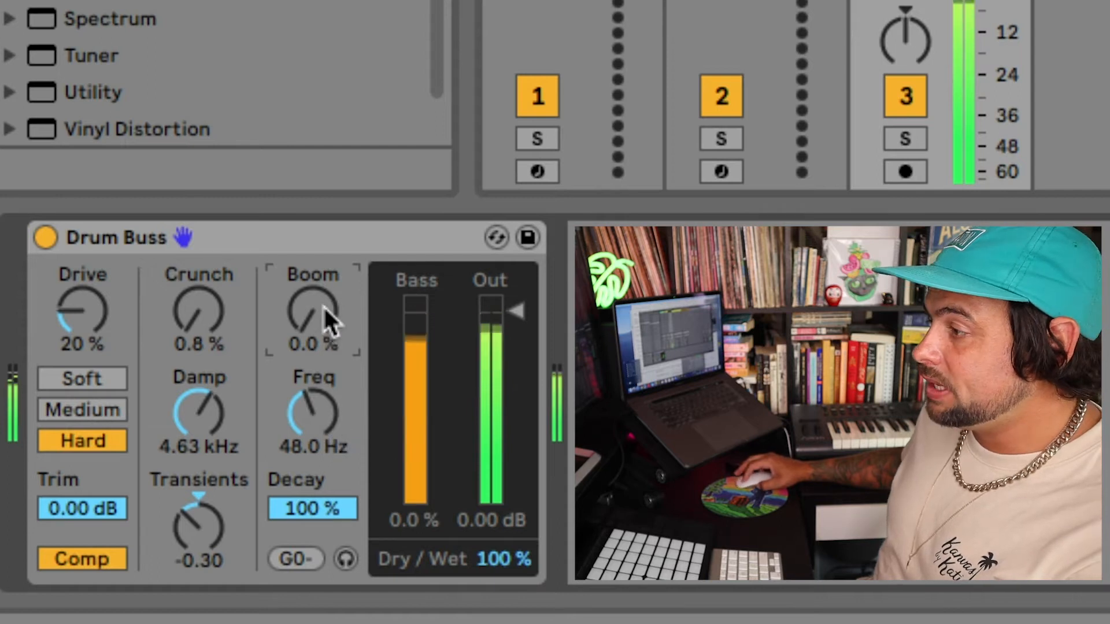
drag(319, 313, 321, 310)
drag(311, 516, 317, 458)
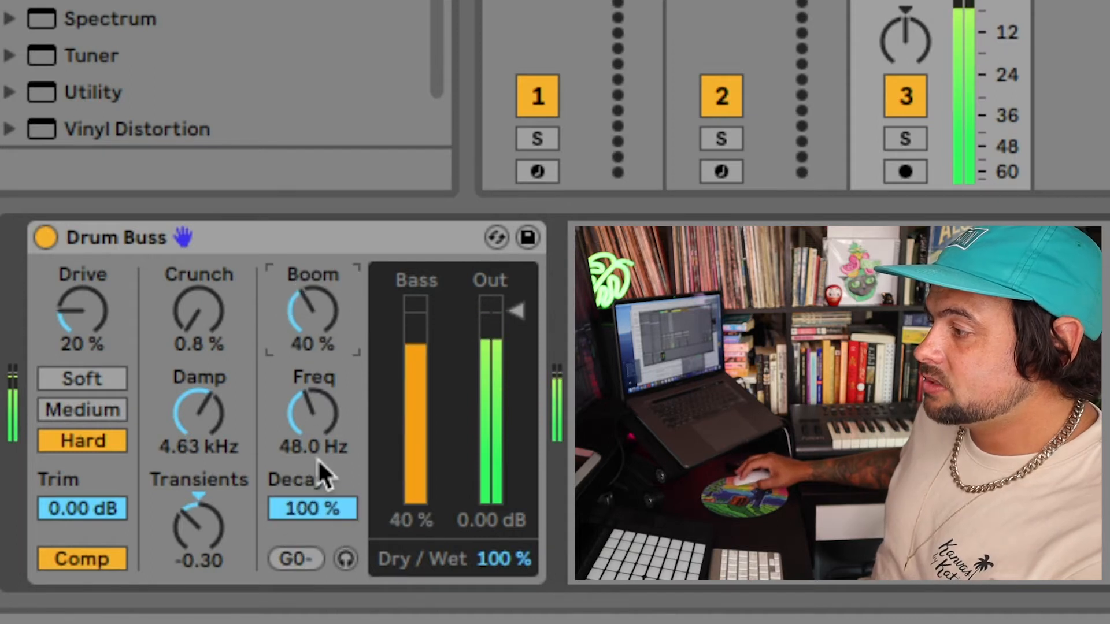
Step: Audition the isolated Boom signal while setting its frequency to 60.3 Hz, and turn the audition off
click(345, 559)
drag(314, 425, 317, 441)
click(346, 559)
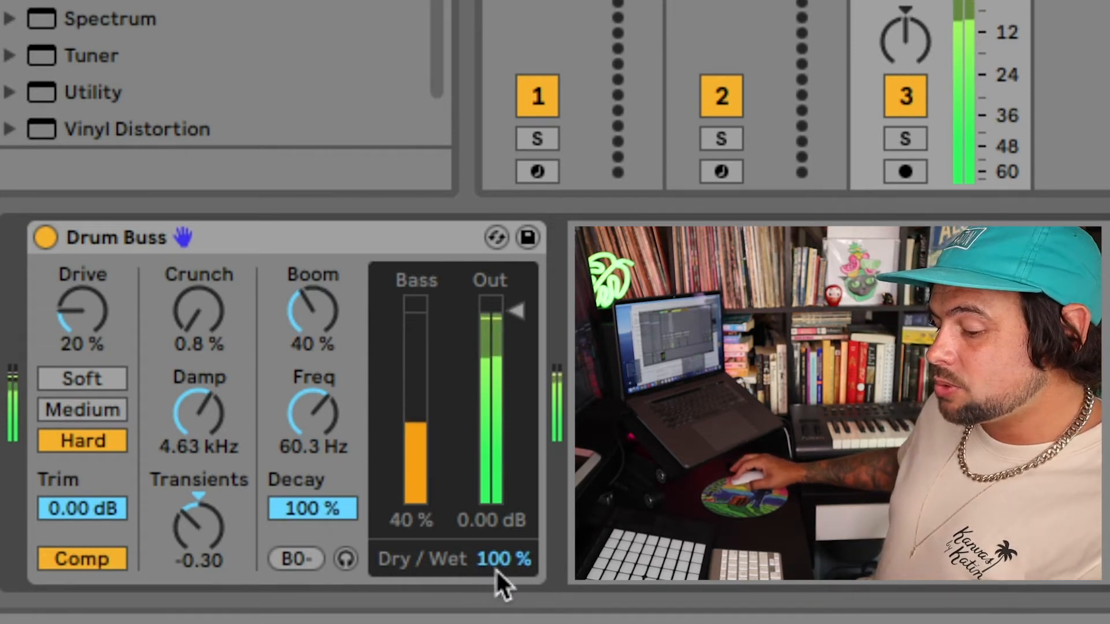
Step: Try Dry/Wet at 70% and set the output gain to -1.44 dB
drag(495, 569, 494, 570)
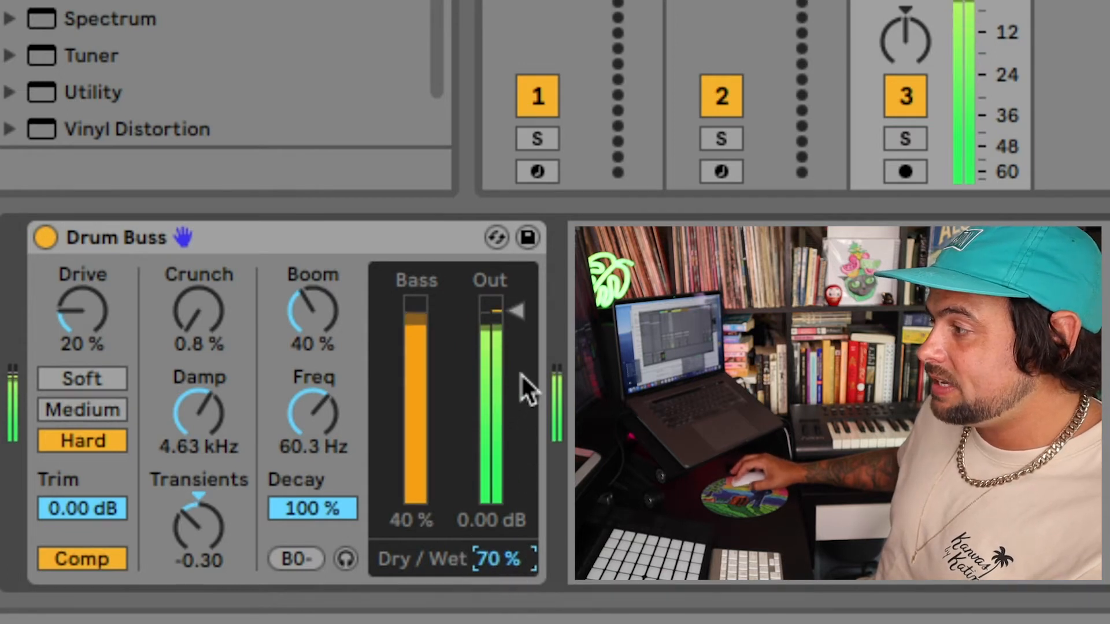
drag(520, 314, 504, 318)
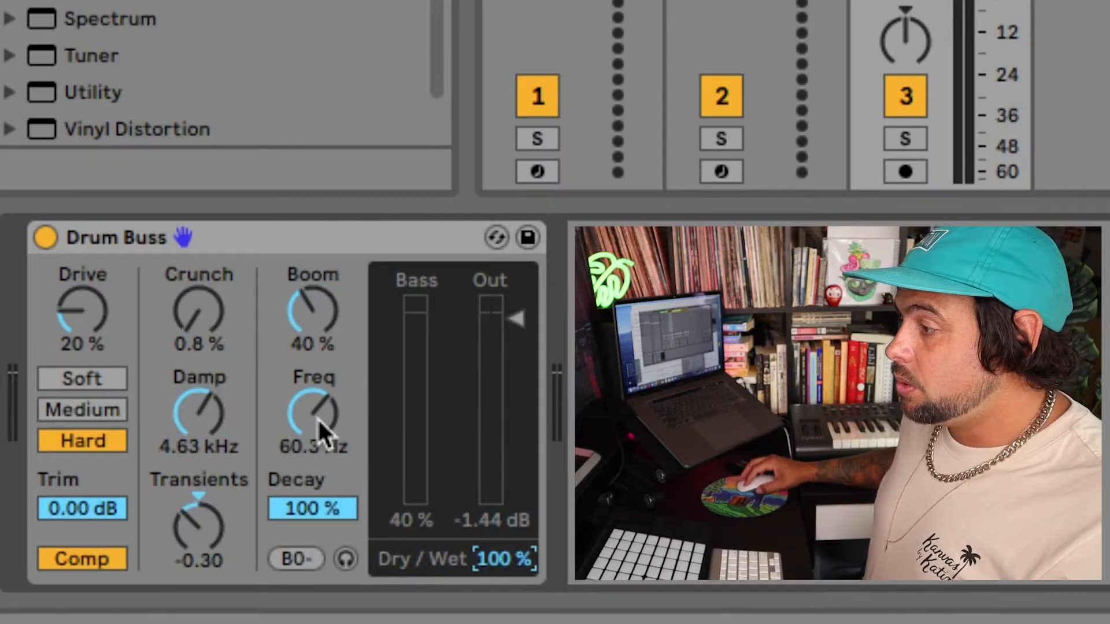
Step: Try Boom frequencies of 54.8, 66.9 and 52.0 Hz and return the frequency to 60.3 Hz
drag(319, 420, 317, 422)
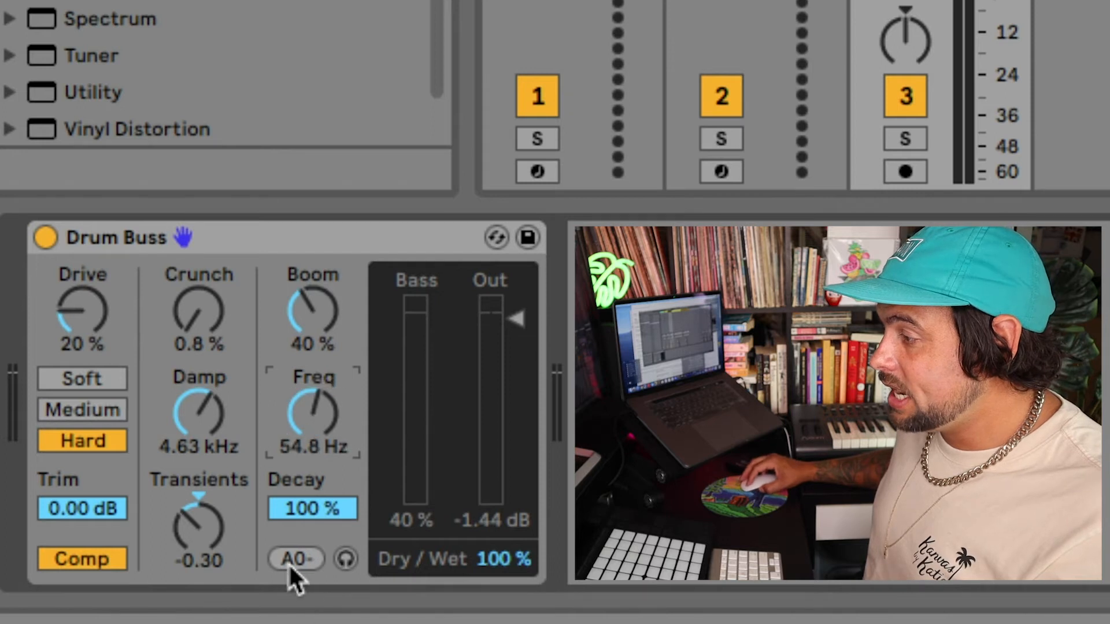
drag(313, 411, 315, 406)
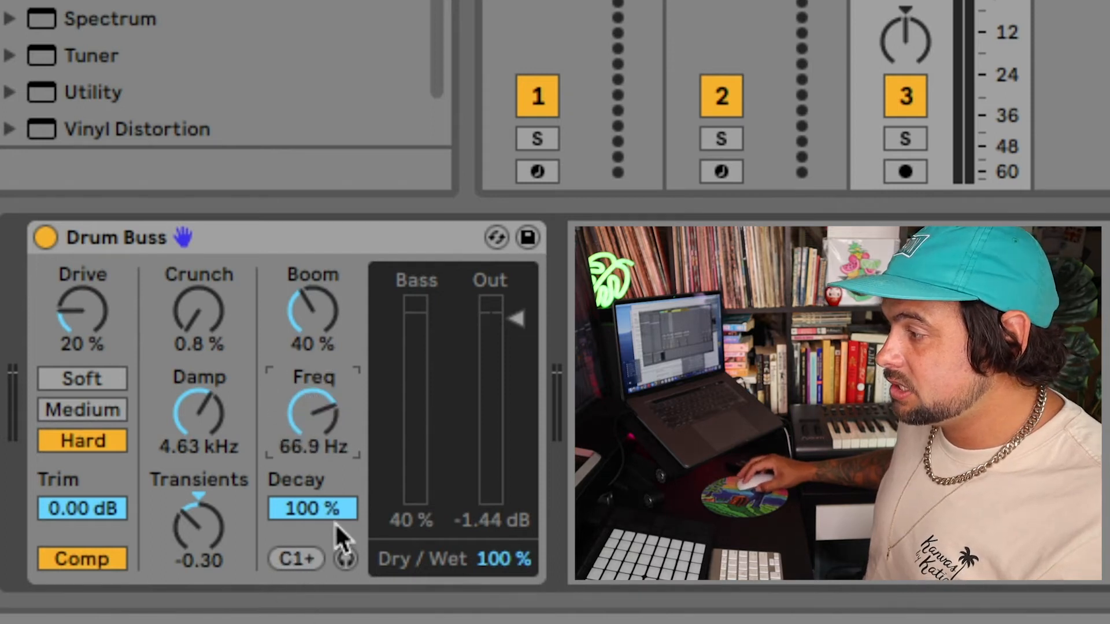
click(306, 565)
drag(322, 421, 323, 421)
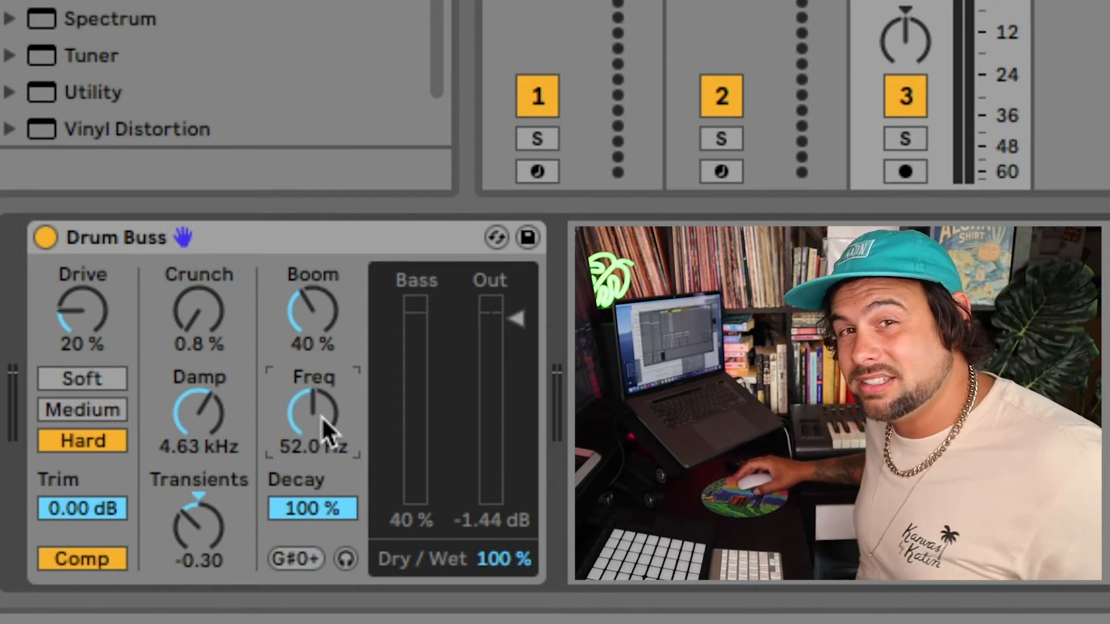
drag(323, 410, 323, 411)
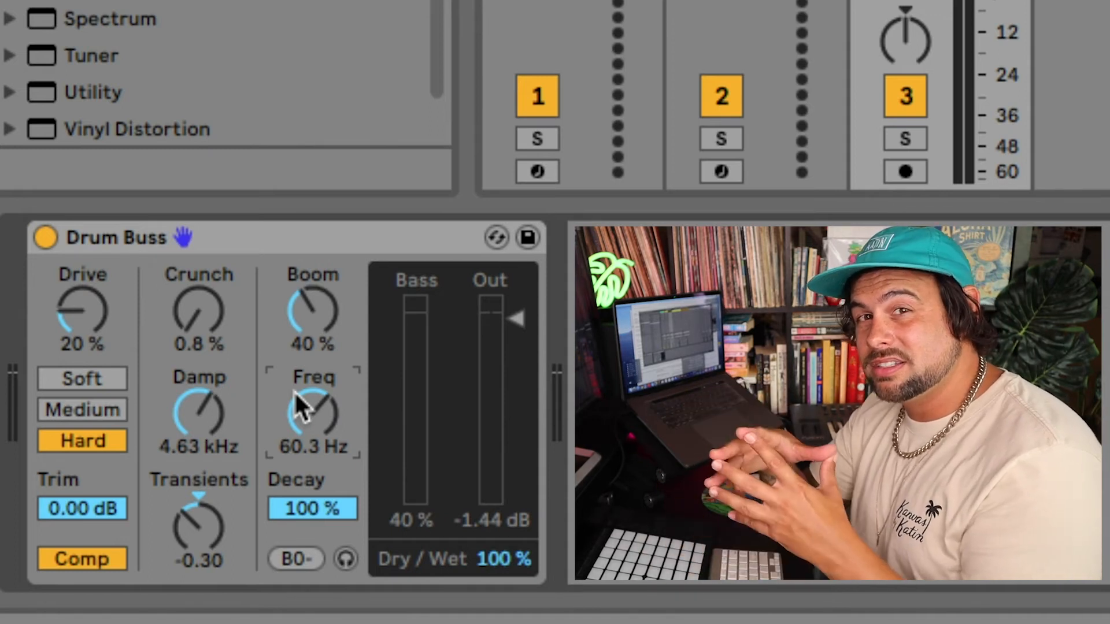
click(346, 559)
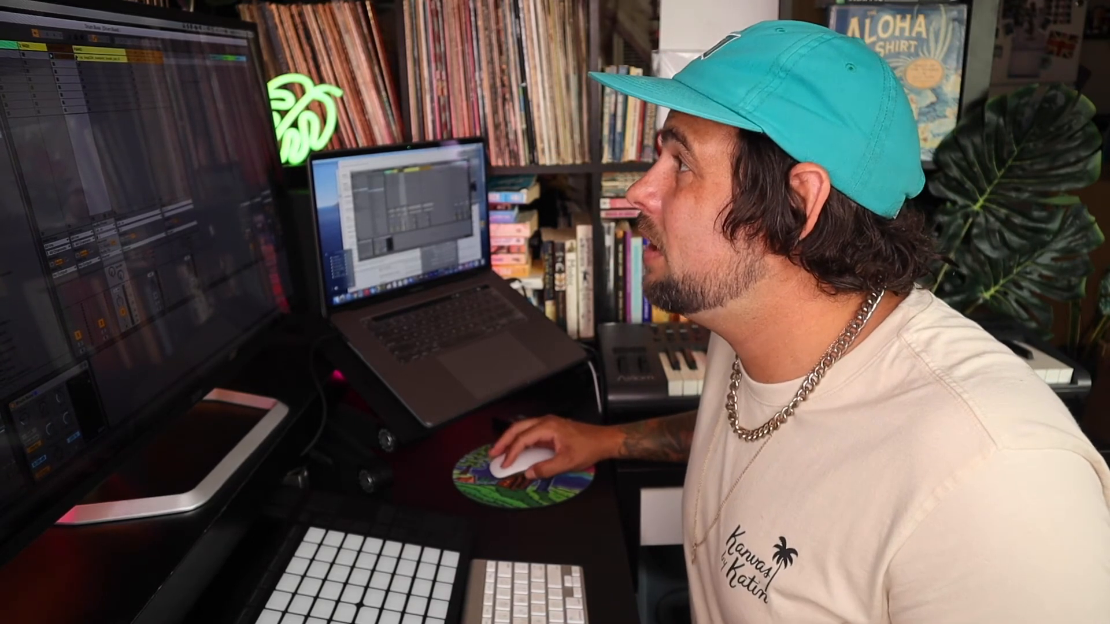
click(95, 59)
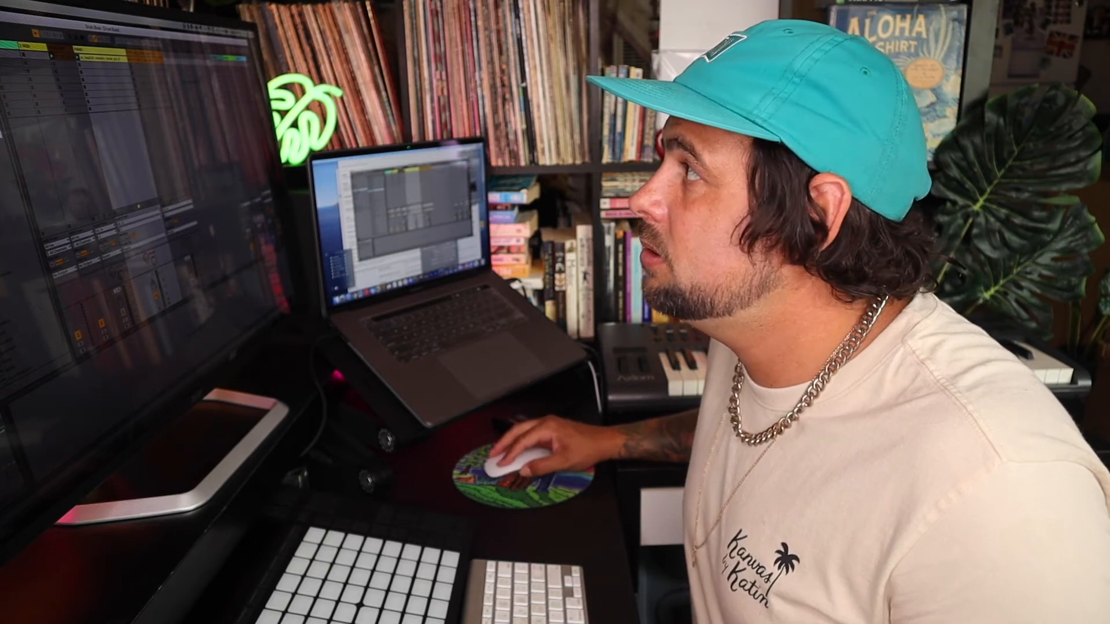
drag(95, 53, 97, 53)
Step: Start playback, snap the default Drum Buss's Boom frequency to G0 (49.0 Hz), and enable Boom audition
key(space)
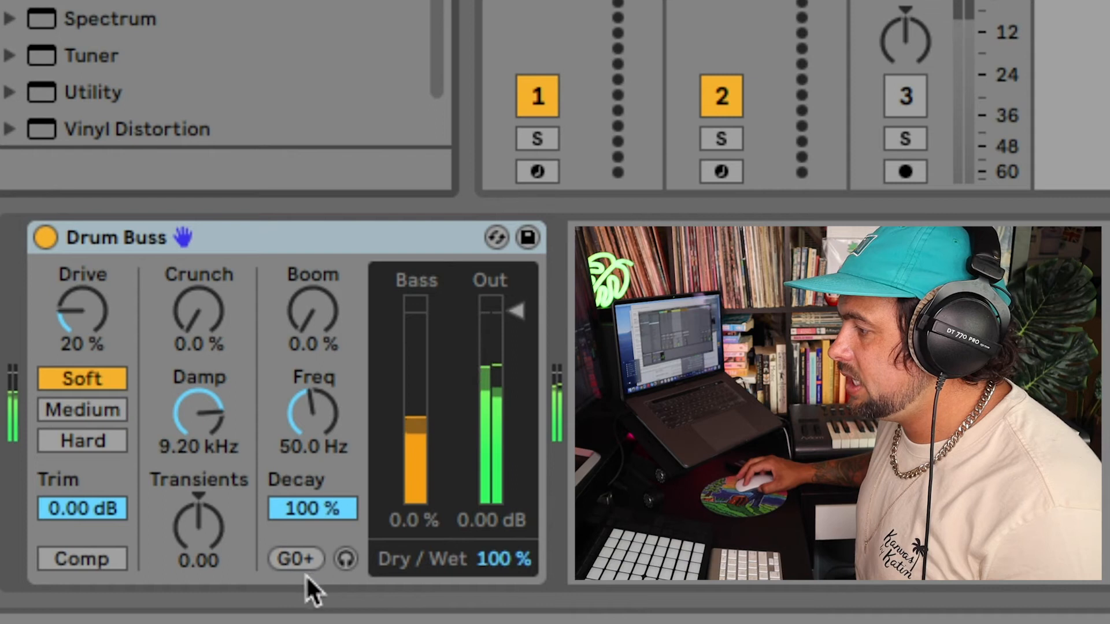
click(345, 559)
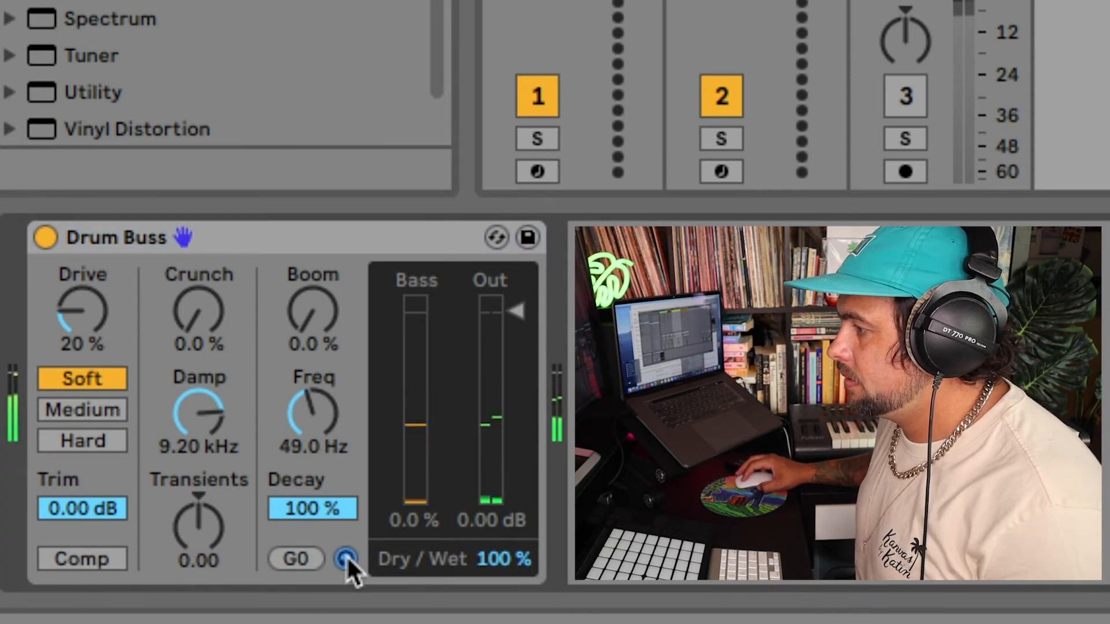
Step: Set the Drum Buss Damp frequency to 3.07 kHz and its Transients amount to -0.56
click(518, 315)
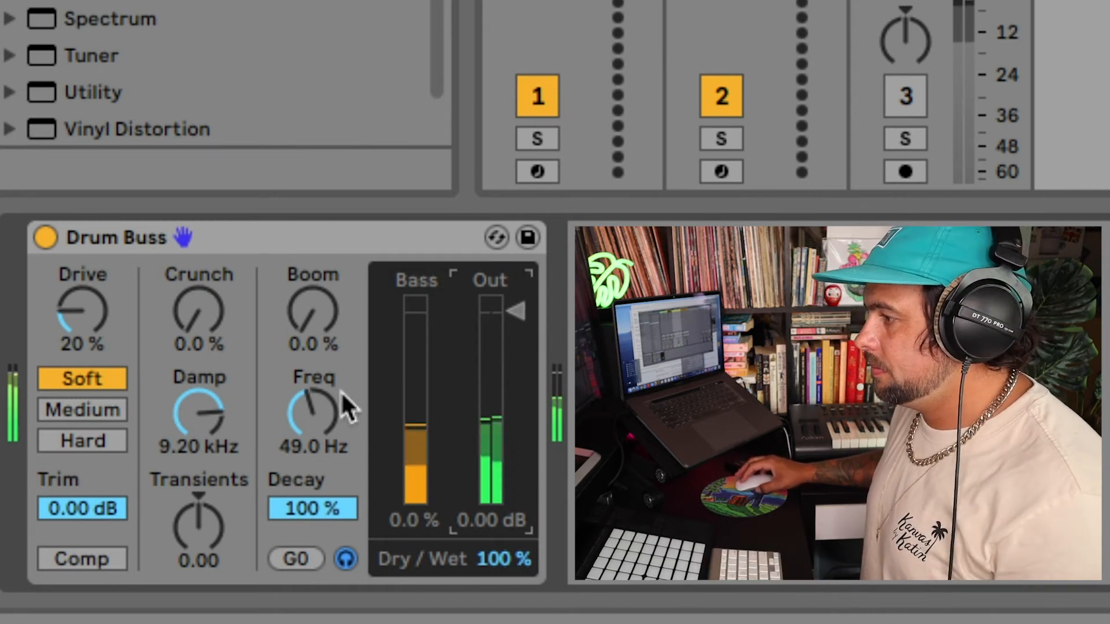
mouse_move(215, 433)
mouse_down()
mouse_move(203, 434)
mouse_move(203, 461)
mouse_up()
click(204, 527)
drag(202, 527, 206, 520)
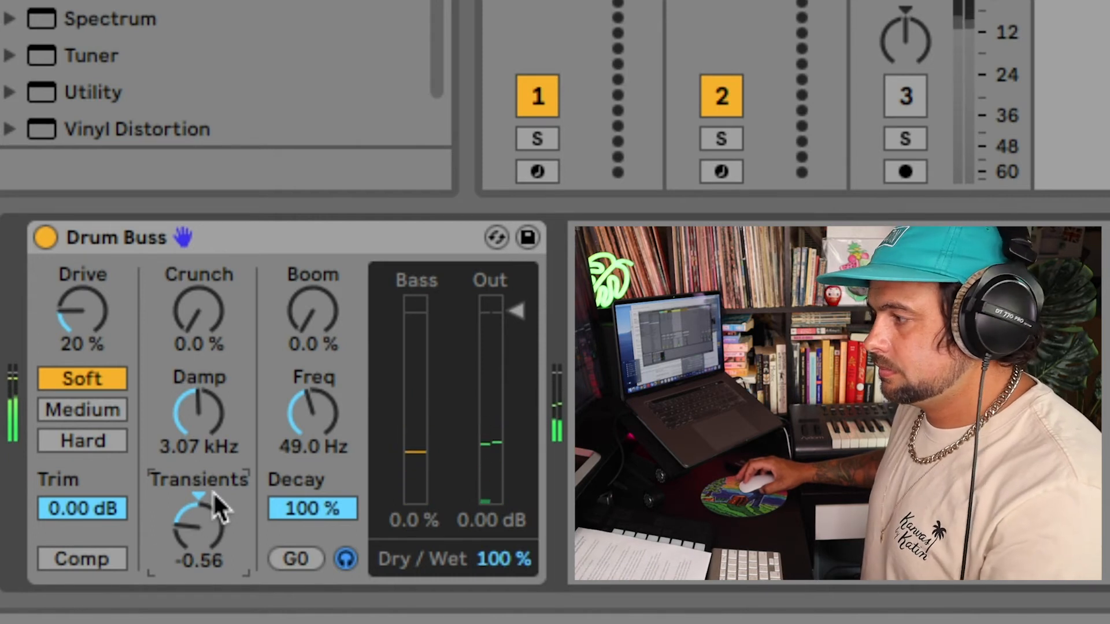
Step: Raise the Drum Buss output gain to 3.00 dB and its Boom amount to 99%
drag(519, 307, 509, 308)
click(506, 564)
drag(296, 308, 300, 305)
Step: Enable the Drum Buss compressor and set Crunch to 42%
click(84, 561)
click(205, 318)
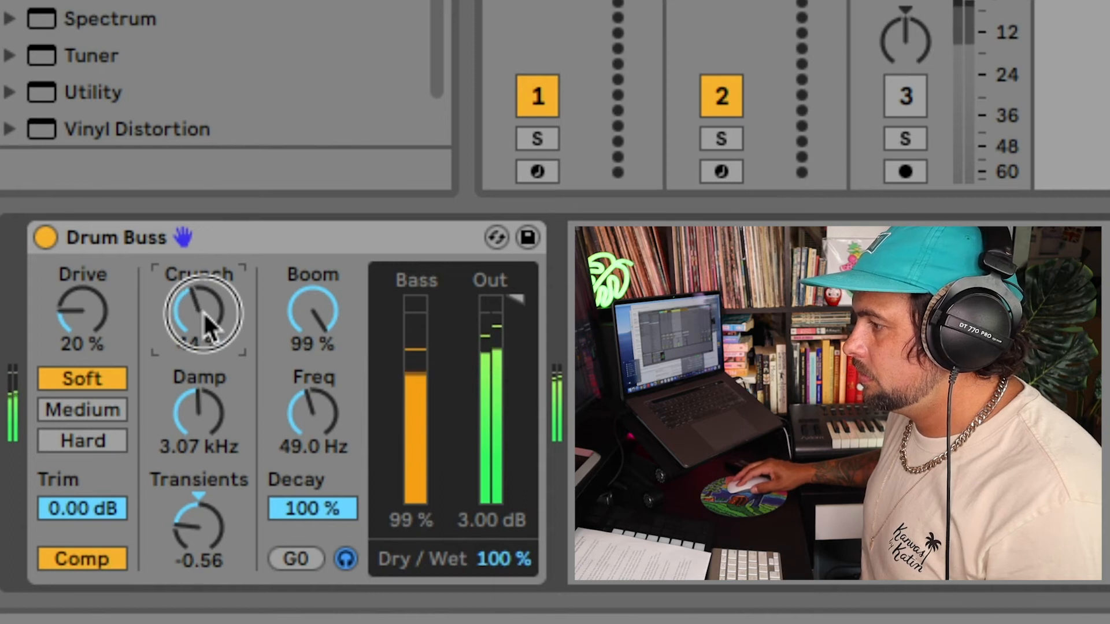
drag(206, 318, 205, 319)
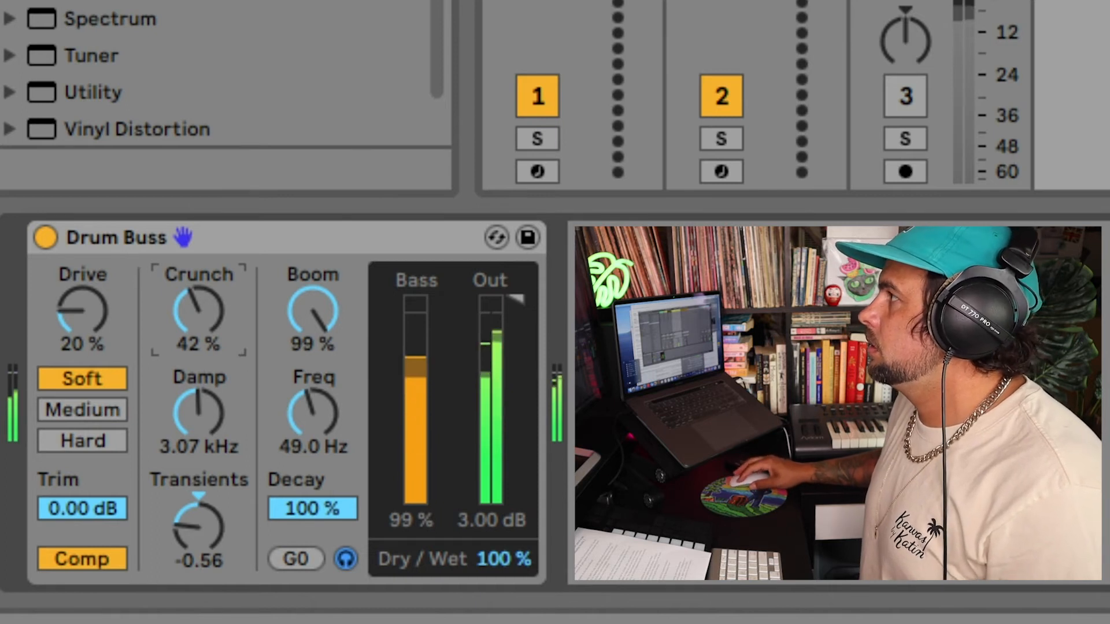
Step: Stop playback and insert a new audio track below the piano track in Arrangement View
key(Tab)
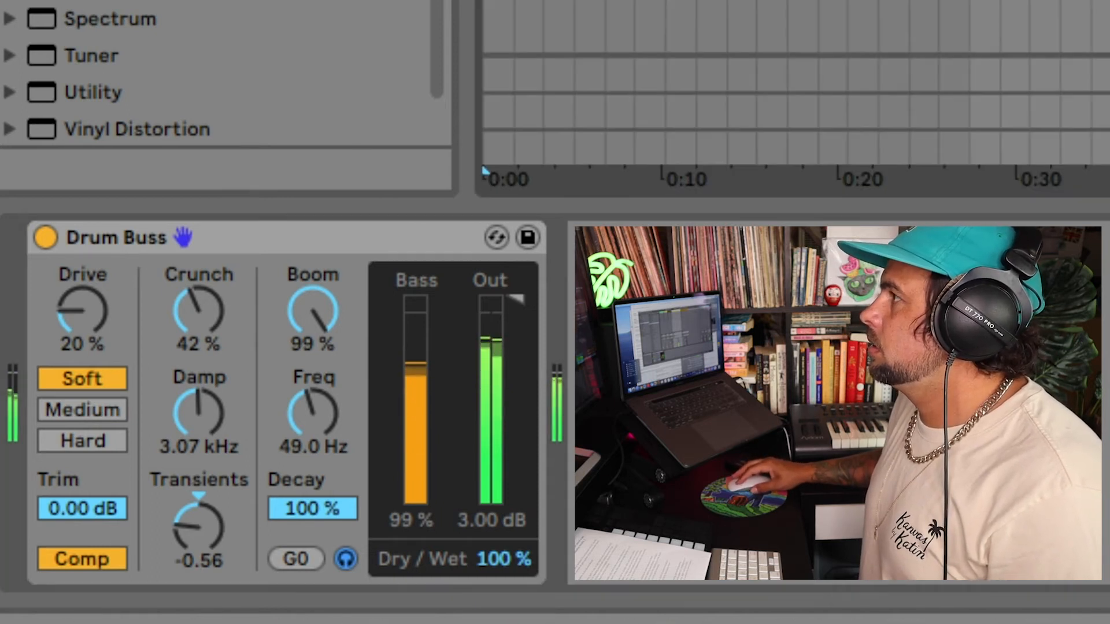
key(space)
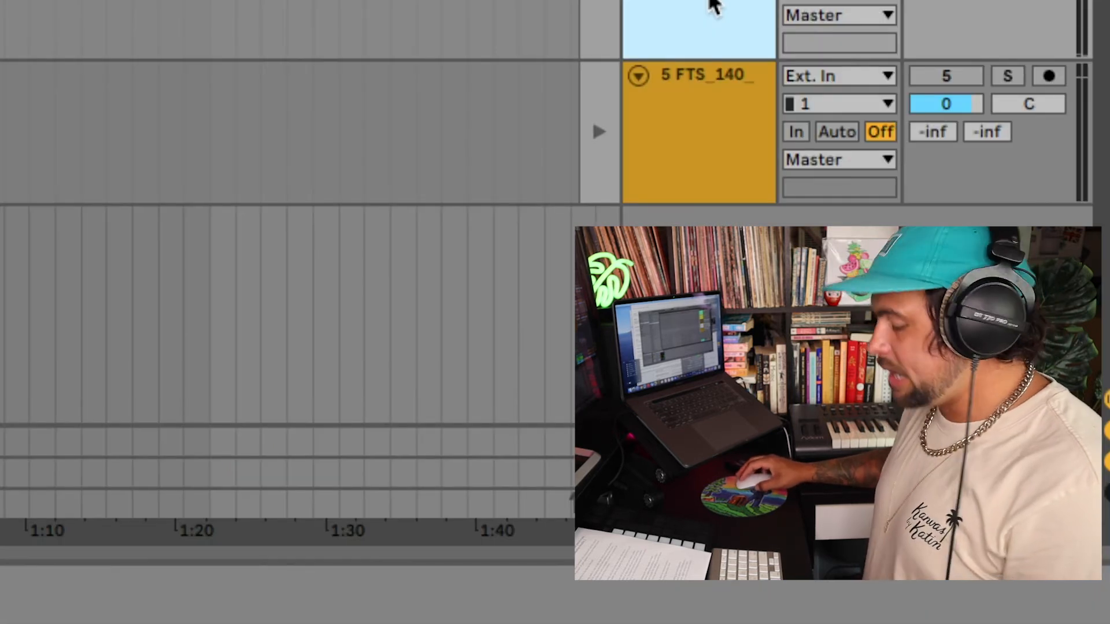
key(super+t)
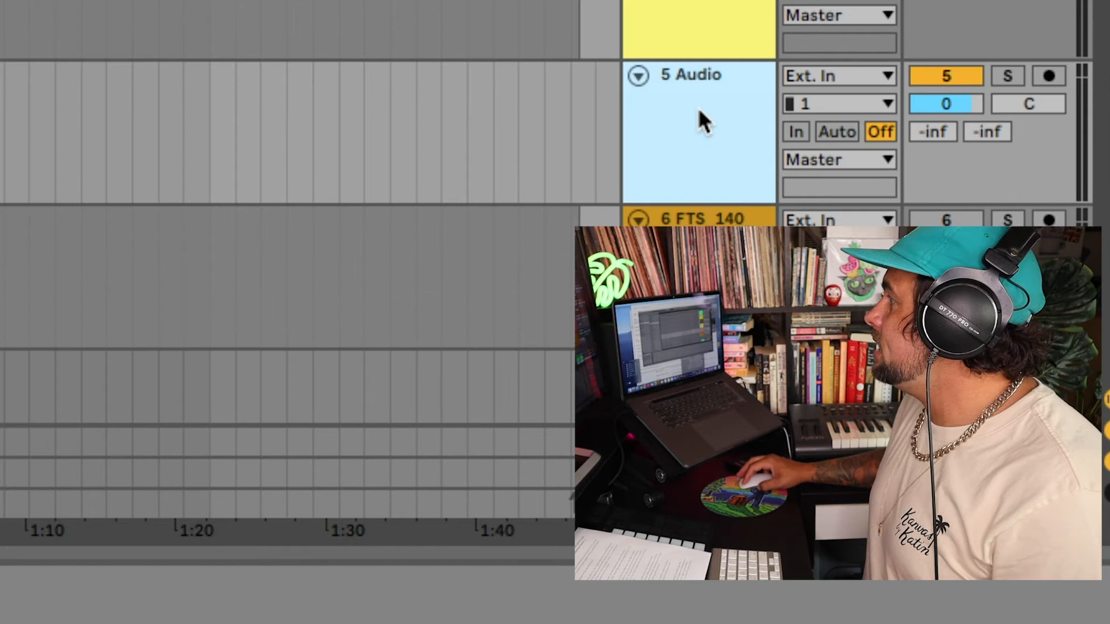
Step: Record the isolated Boom output onto the new audio track, using Resampling as its input
click(1042, 73)
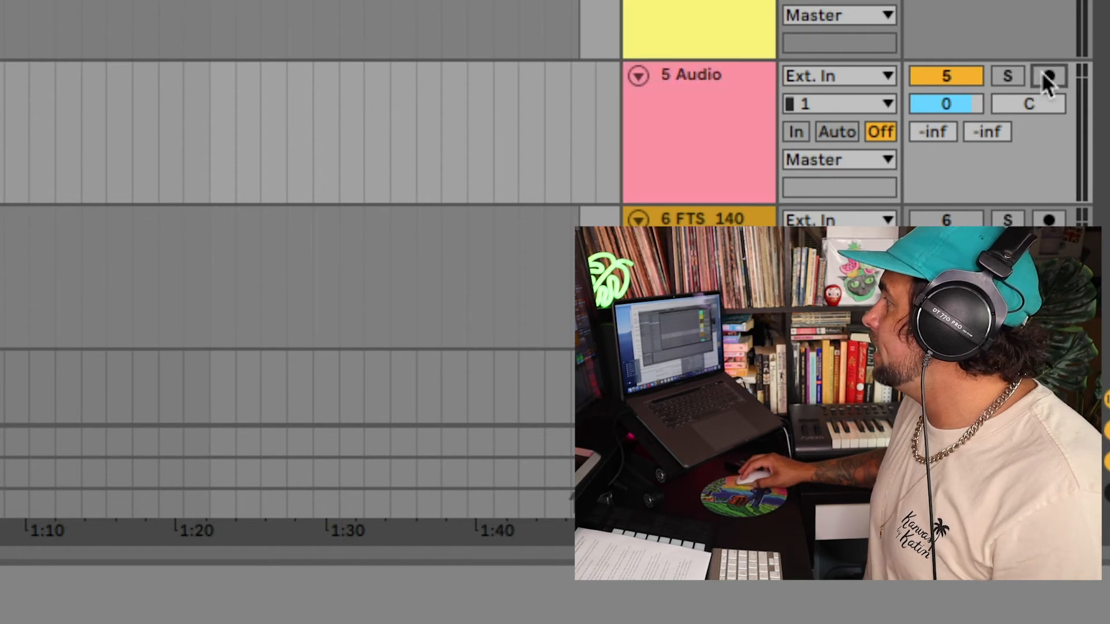
click(851, 15)
click(851, 15)
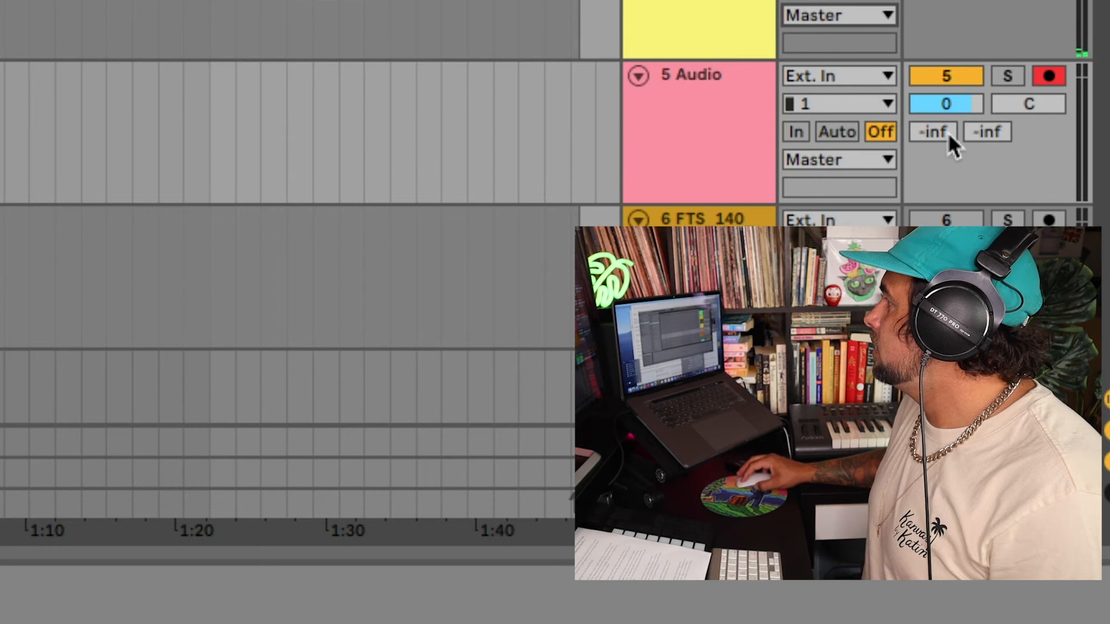
click(835, 76)
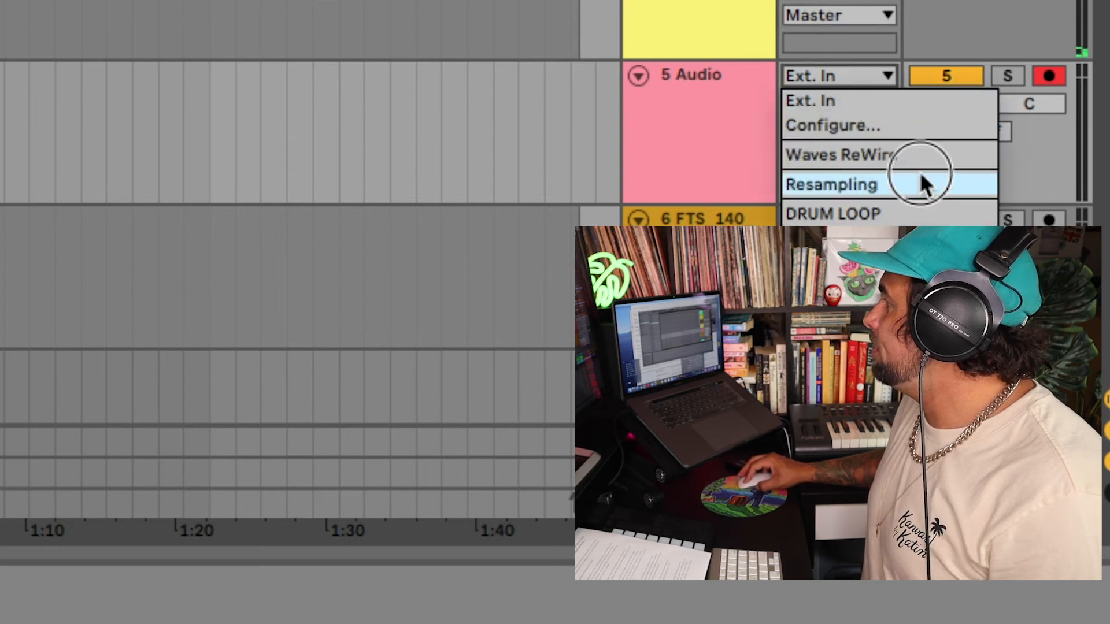
click(923, 191)
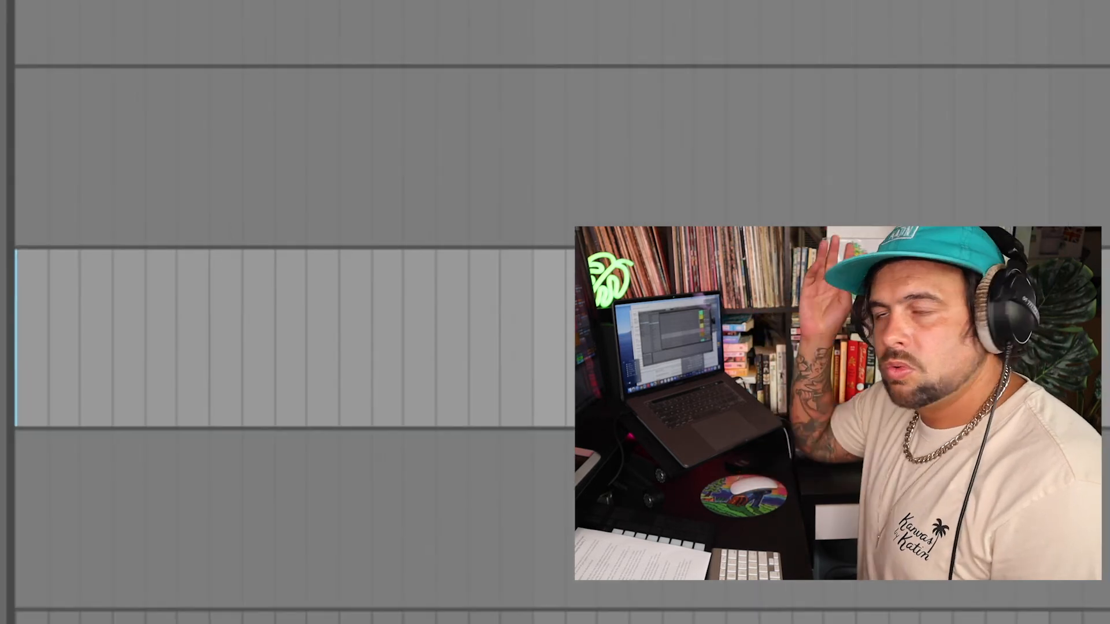
key(a)
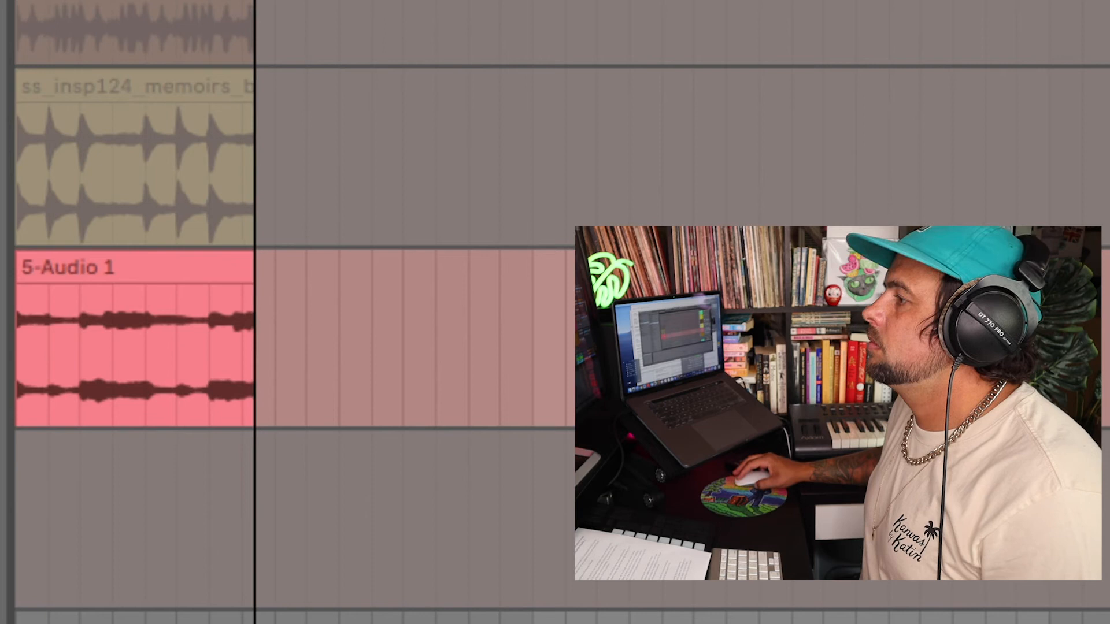
key(space)
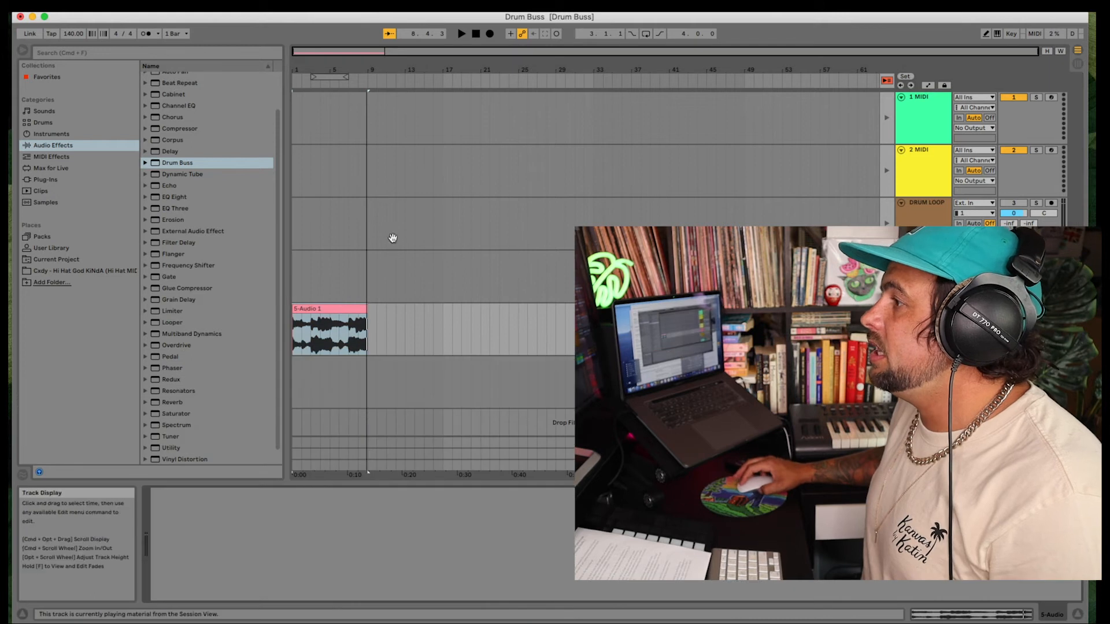
Step: Copy the piano clip from Session View to the start of the PIANO track in the arrangement
key(Tab)
click(561, 65)
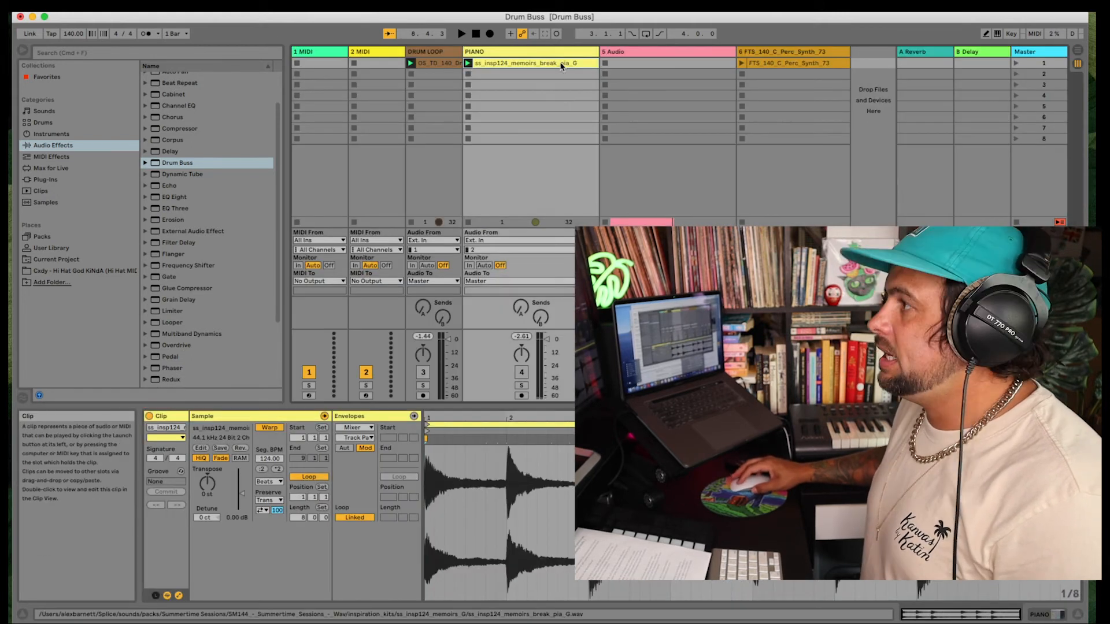
key(Tab)
click(293, 274)
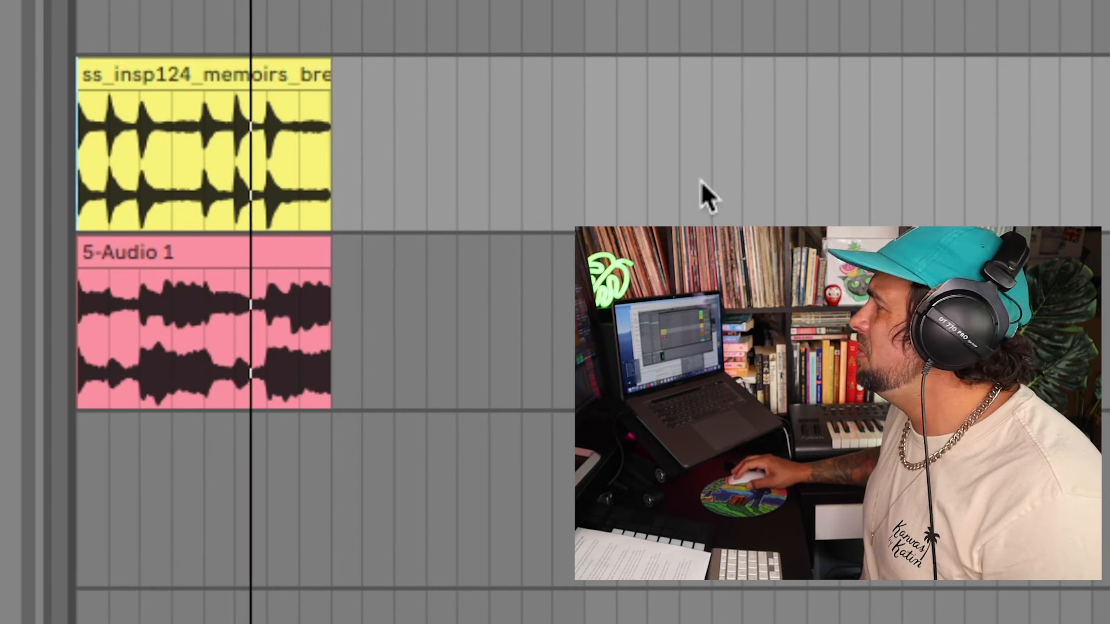
Step: Copy the drum loop clip from Session View to the start of its arrangement track and play the arrangement
key(Tab)
click(554, 104)
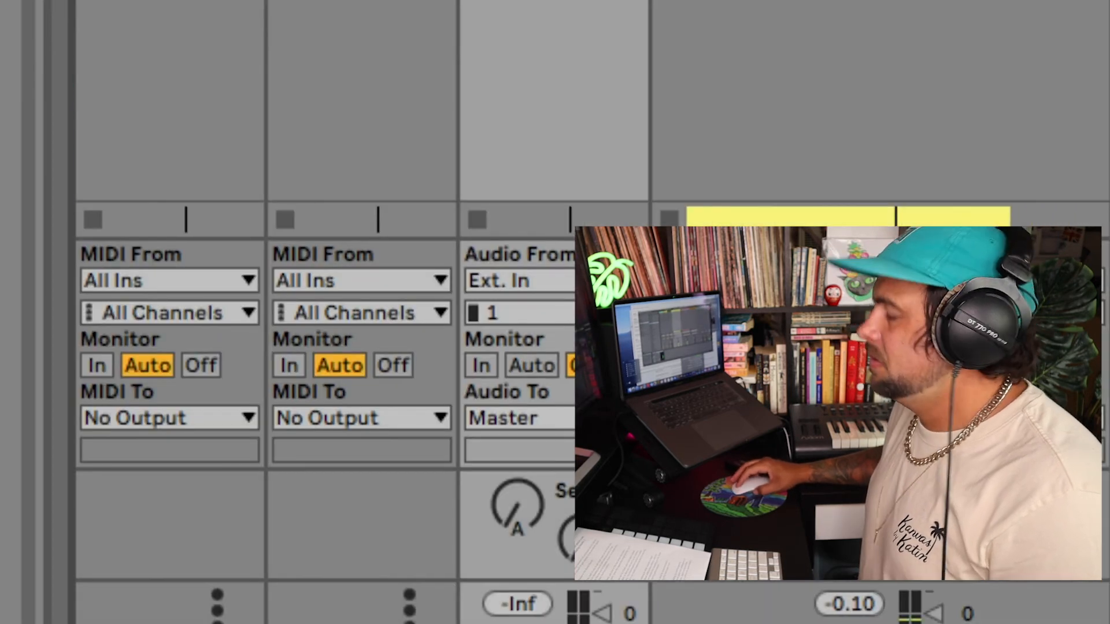
key(Tab)
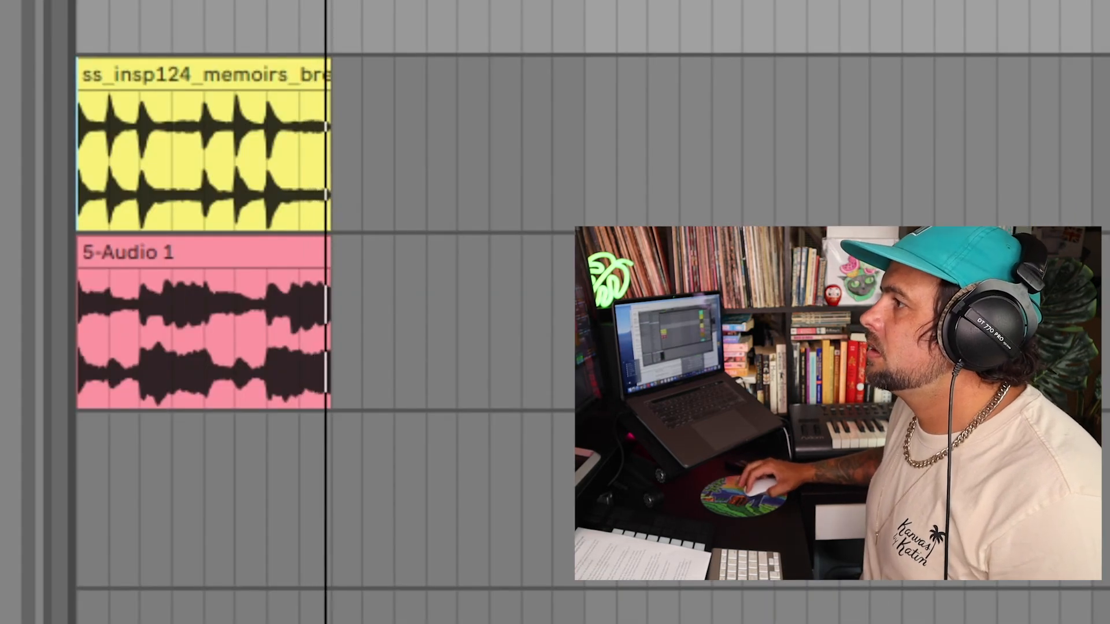
drag(328, 1, 78, 3)
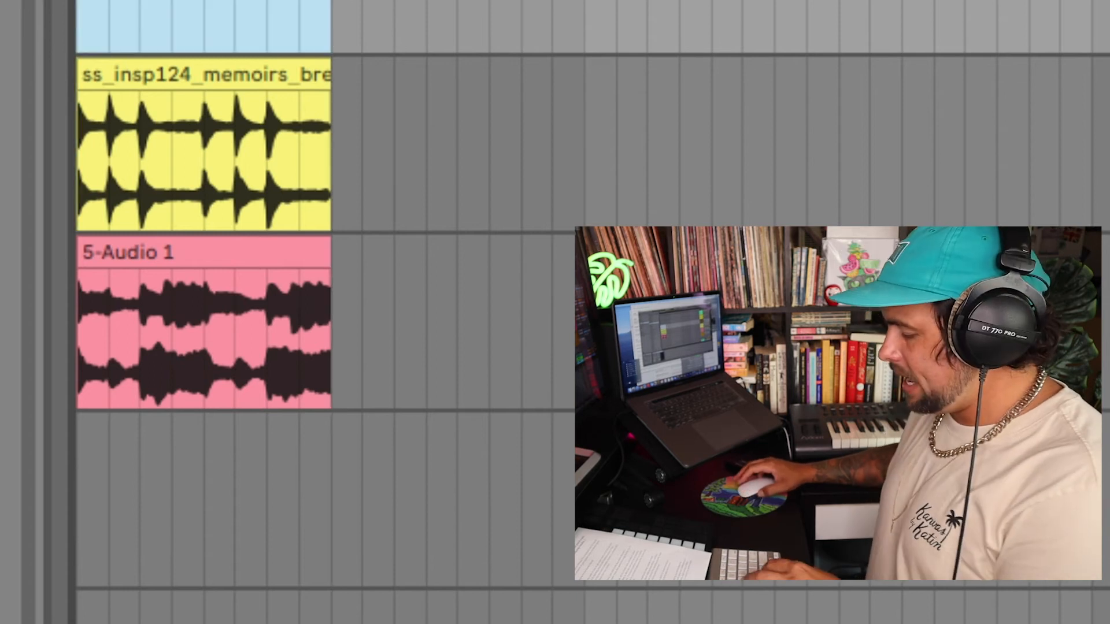
key(super+v)
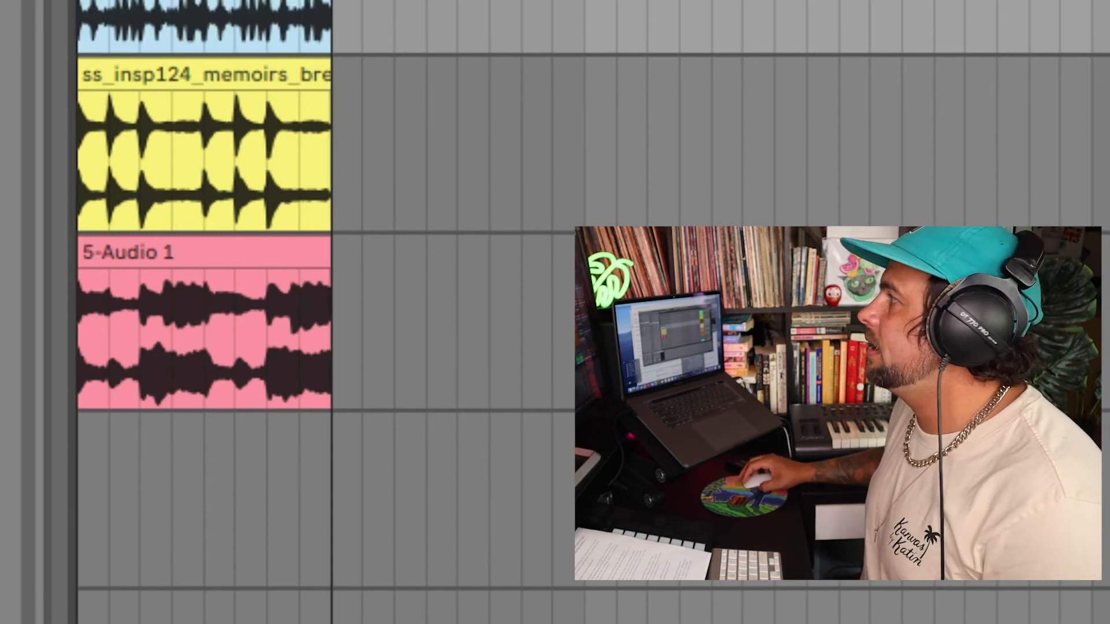
scroll(330, 231, up, 3)
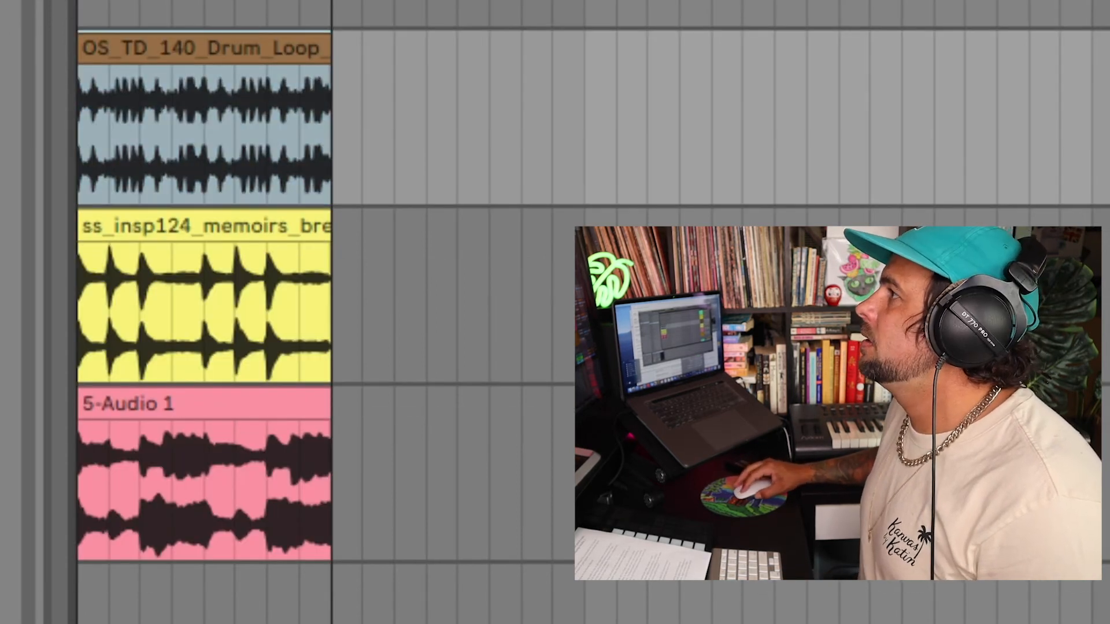
key(space)
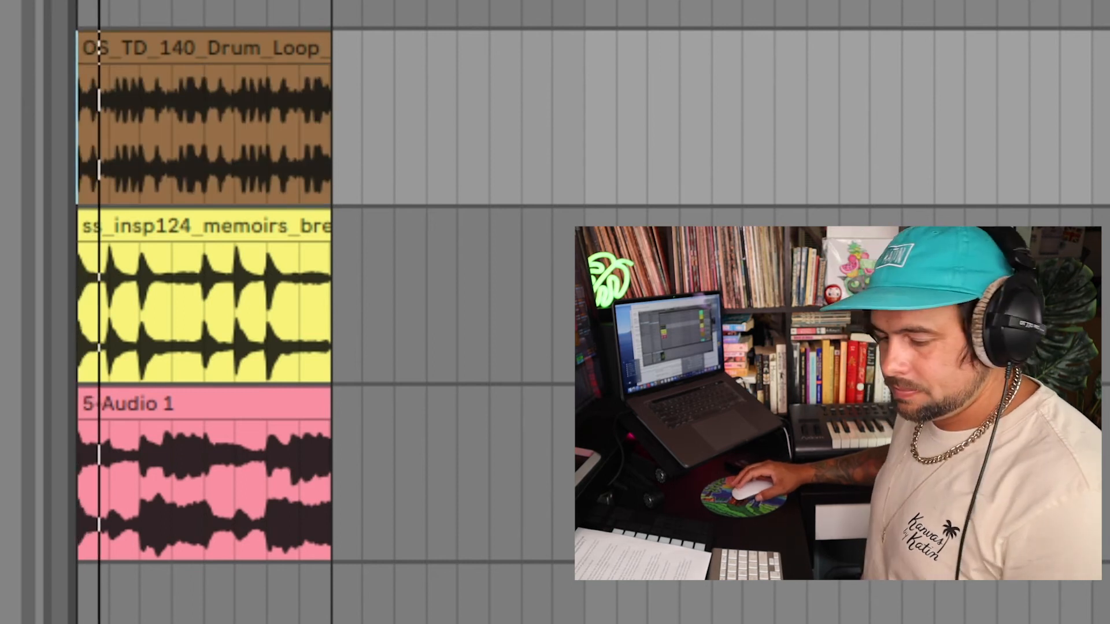